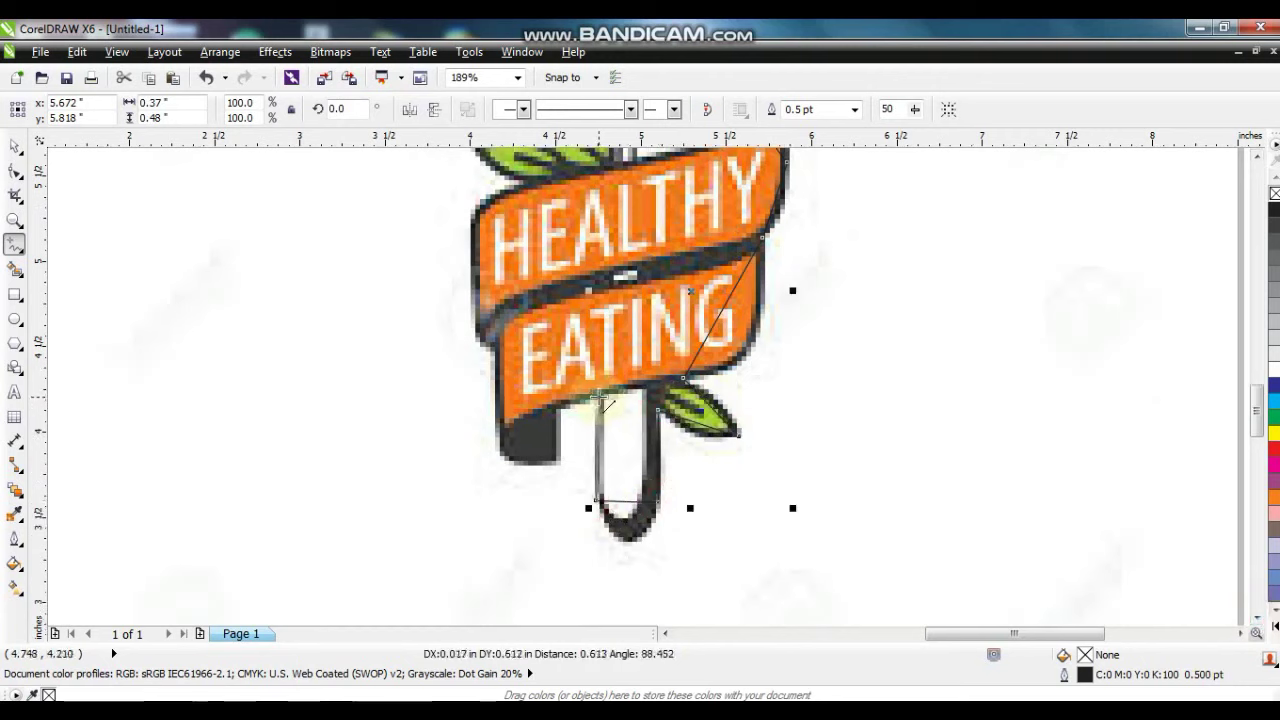
- Continue the freehand outline around the dark lower fold and up the banner's left edge to its upper-left corner
{"action": "left_click", "coordinate": [556, 409]}
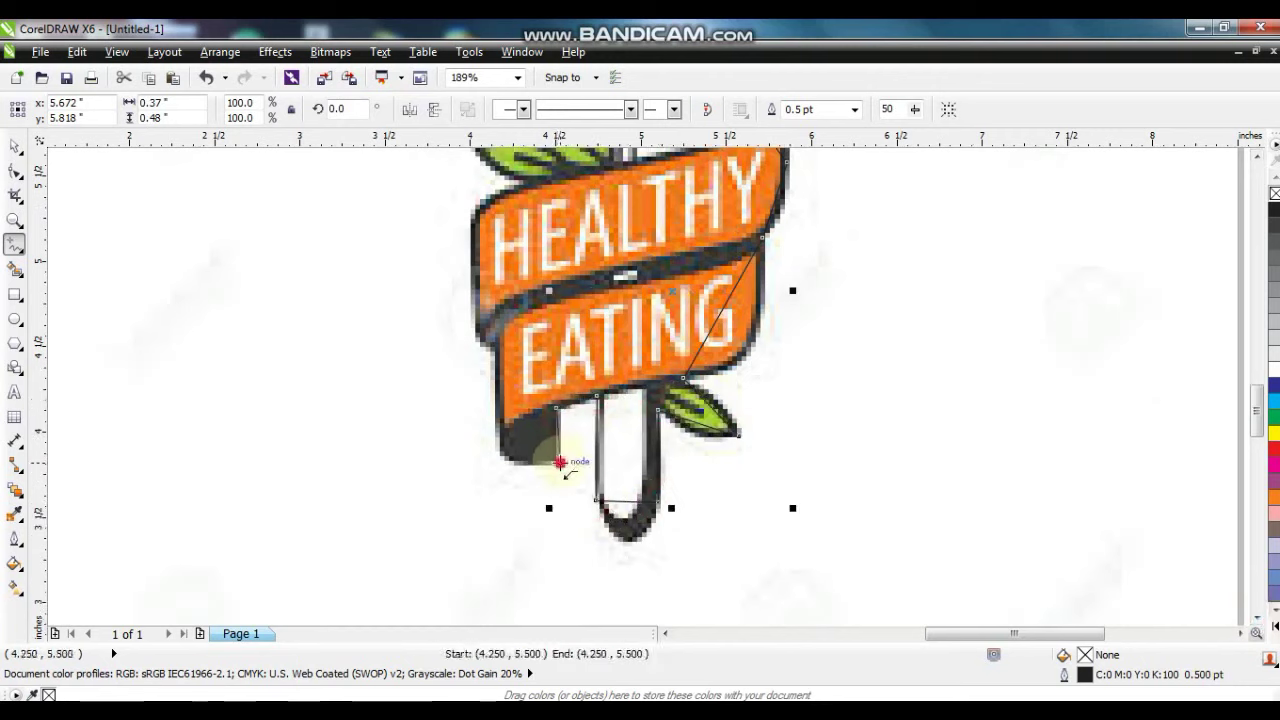
{"action": "double_click", "coordinate": [497, 418]}
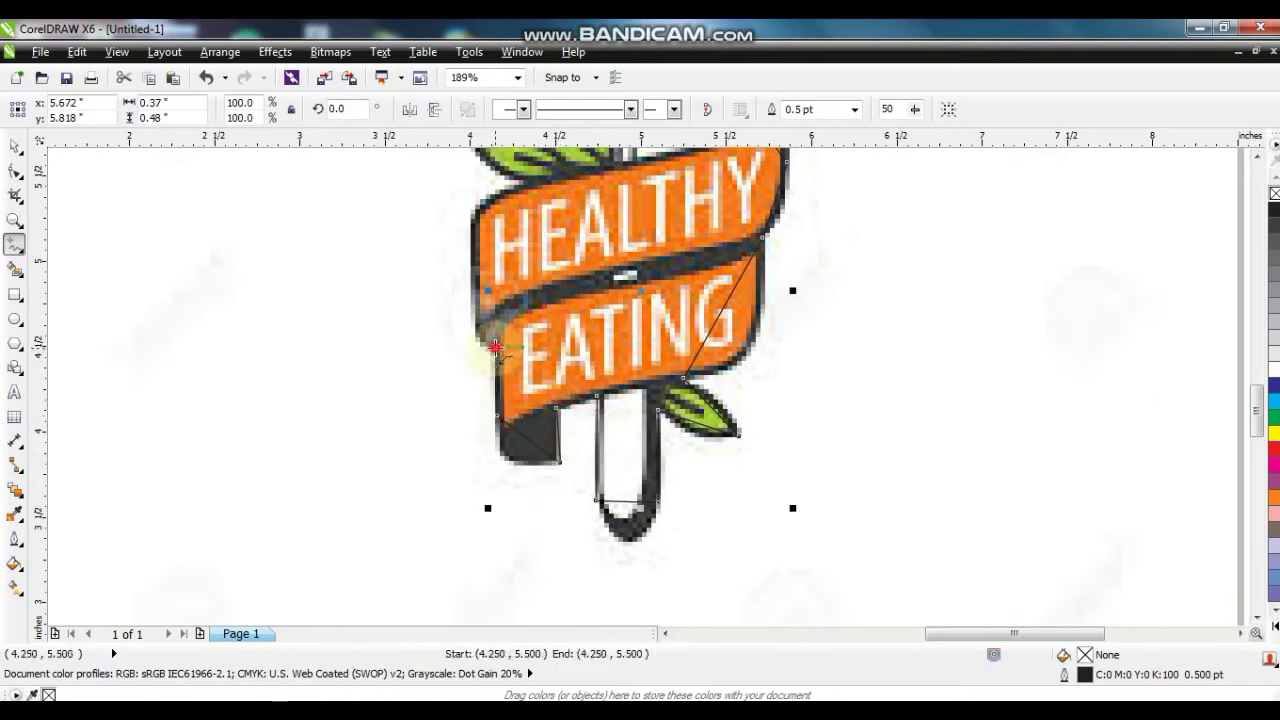
{"action": "left_click", "coordinate": [495, 347]}
{"action": "left_click", "coordinate": [472, 290]}
{"action": "left_click", "coordinate": [471, 231]}
{"action": "left_click", "coordinate": [528, 182]}
{"action": "left_click", "coordinate": [1258, 157]}
{"action": "left_click", "coordinate": [1258, 157]}
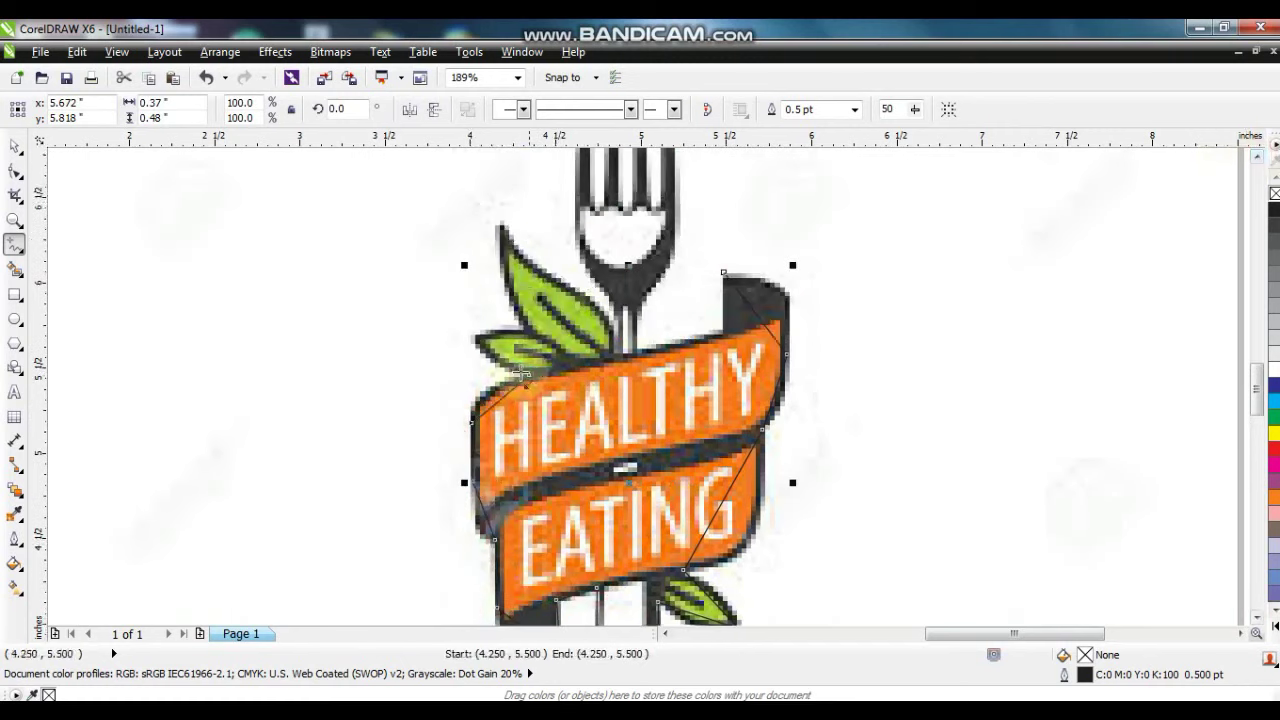
- Trace the two leaves above the banner with straight segments and close the outline at the dark upper fold
{"action": "left_click", "coordinate": [476, 339]}
{"action": "left_click", "coordinate": [526, 330]}
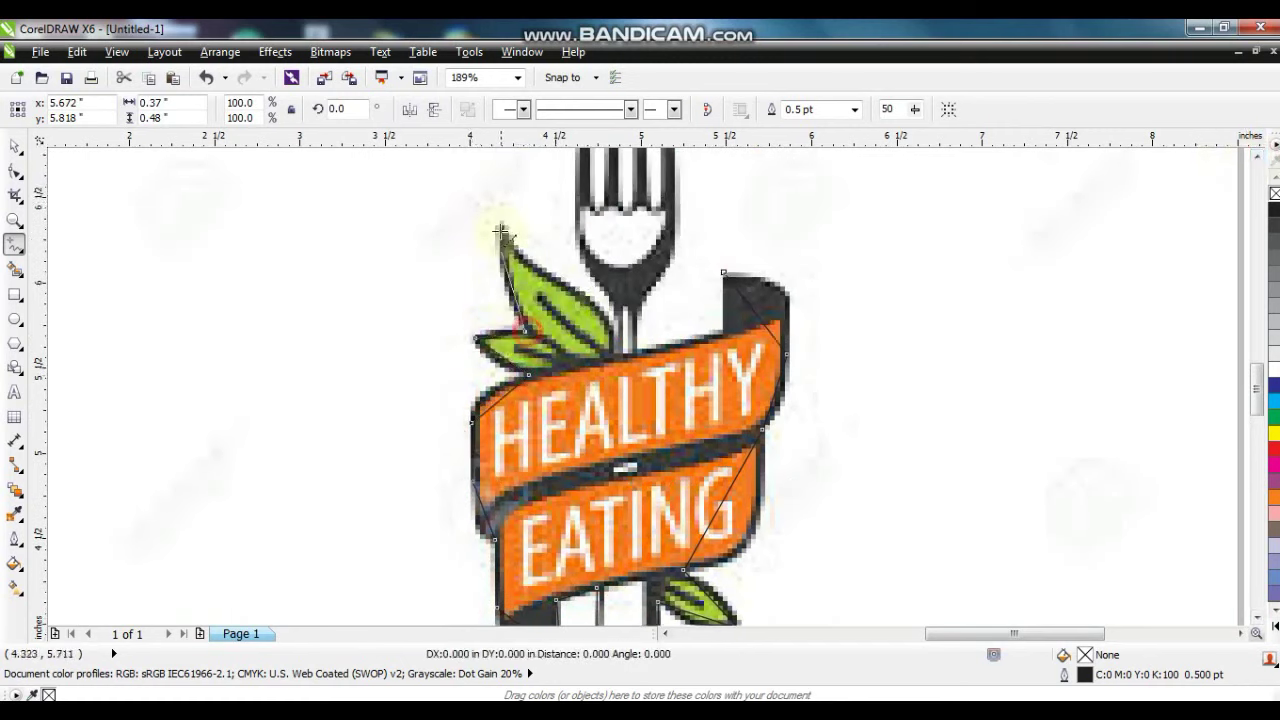
{"action": "left_click", "coordinate": [499, 221]}
{"action": "left_click", "coordinate": [620, 355]}
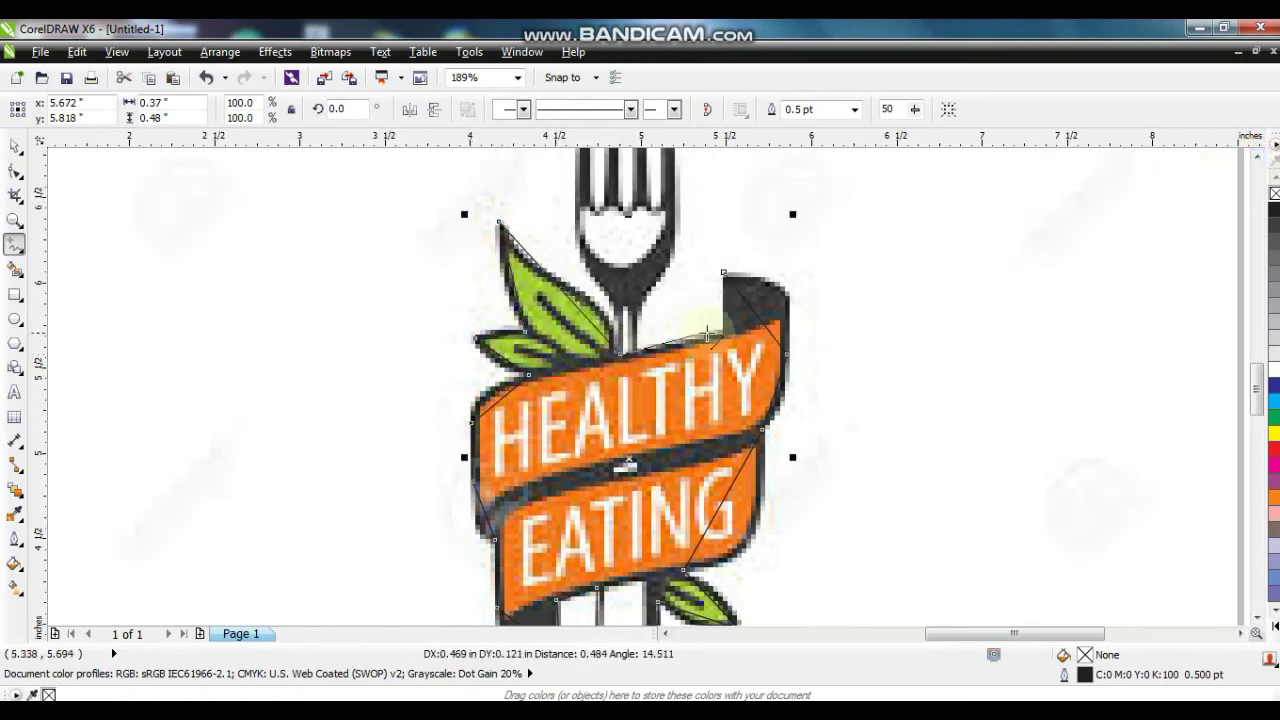
{"action": "left_click", "coordinate": [724, 271]}
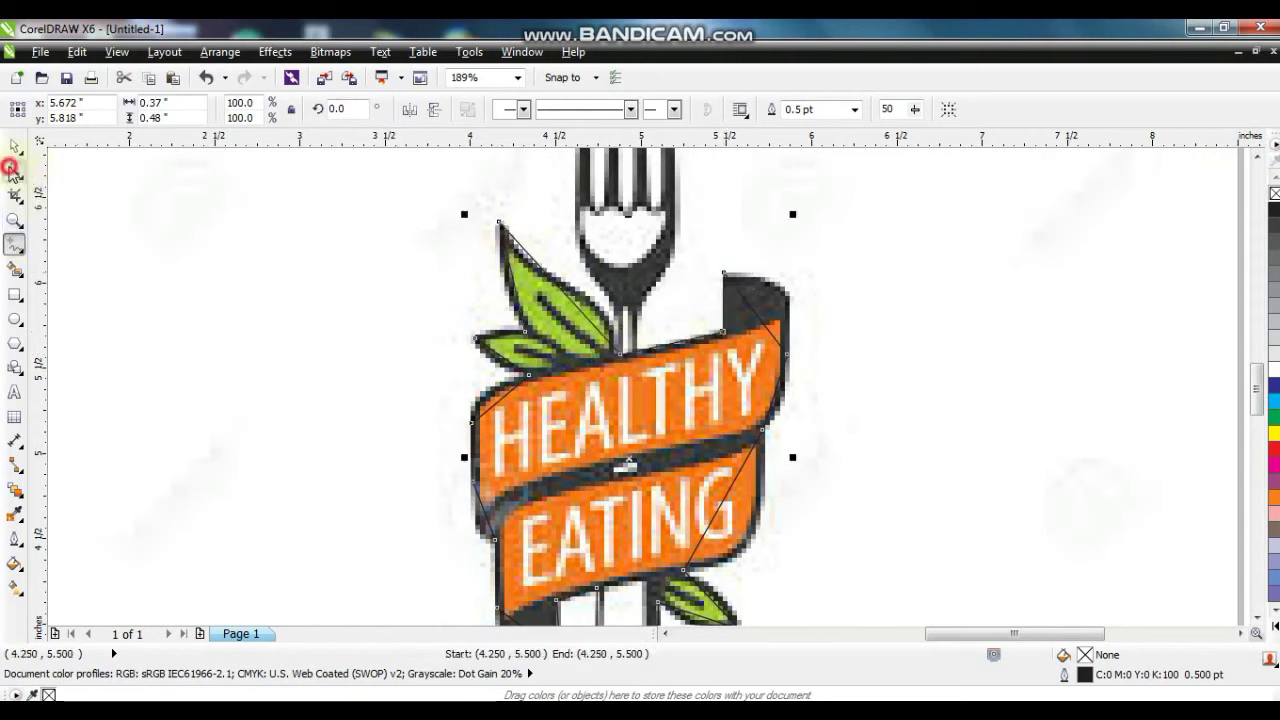
- Select all nodes of the traced outline with the Shape tool and convert its segments to curves
{"action": "left_click", "coordinate": [12, 171]}
{"action": "scroll", "coordinate": [354, 290], "scroll_direction": "down", "scroll_amount": 1}
{"action": "left_click_drag", "start_coordinate": [345, 222], "coordinate": [668, 490]}
{"action": "scroll", "coordinate": [338, 370], "scroll_direction": "up", "scroll_amount": 1}
{"action": "scroll", "coordinate": [510, 360], "scroll_direction": "down", "scroll_amount": 1}
{"action": "left_click_drag", "start_coordinate": [449, 231], "coordinate": [774, 583]}
{"action": "scroll", "coordinate": [507, 356], "scroll_direction": "up", "scroll_amount": 1}
- Bend the outline segments along the upper fold and the right edges of both banner bands to match the logo
{"action": "key", "text": "F2"}
{"action": "left_click_drag", "start_coordinate": [677, 206], "coordinate": [900, 357]}
{"action": "left_click_drag", "start_coordinate": [647, 300], "coordinate": [700, 240]}
{"action": "scroll", "coordinate": [1245, 620], "scroll_direction": "down", "scroll_amount": 3}
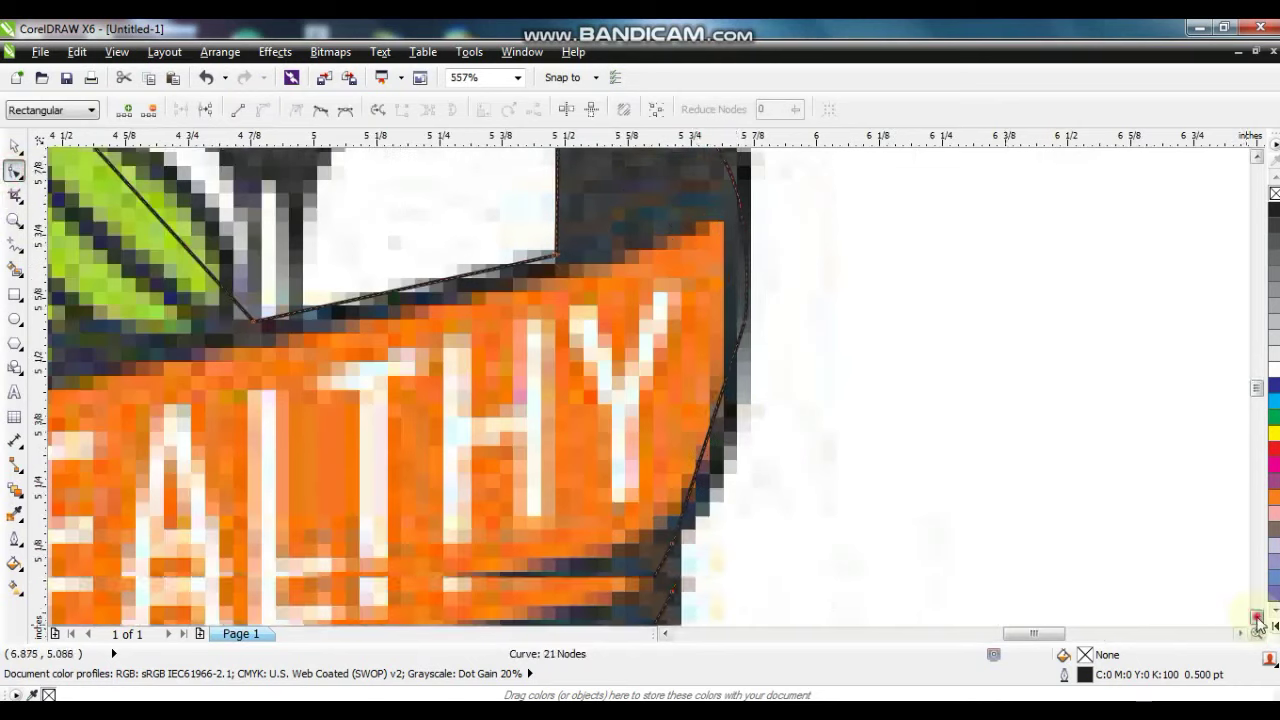
{"action": "left_click_drag", "start_coordinate": [706, 366], "coordinate": [720, 374]}
{"action": "scroll", "coordinate": [1250, 622], "scroll_direction": "down", "scroll_amount": 5}
{"action": "left_click_drag", "start_coordinate": [540, 406], "coordinate": [627, 511]}
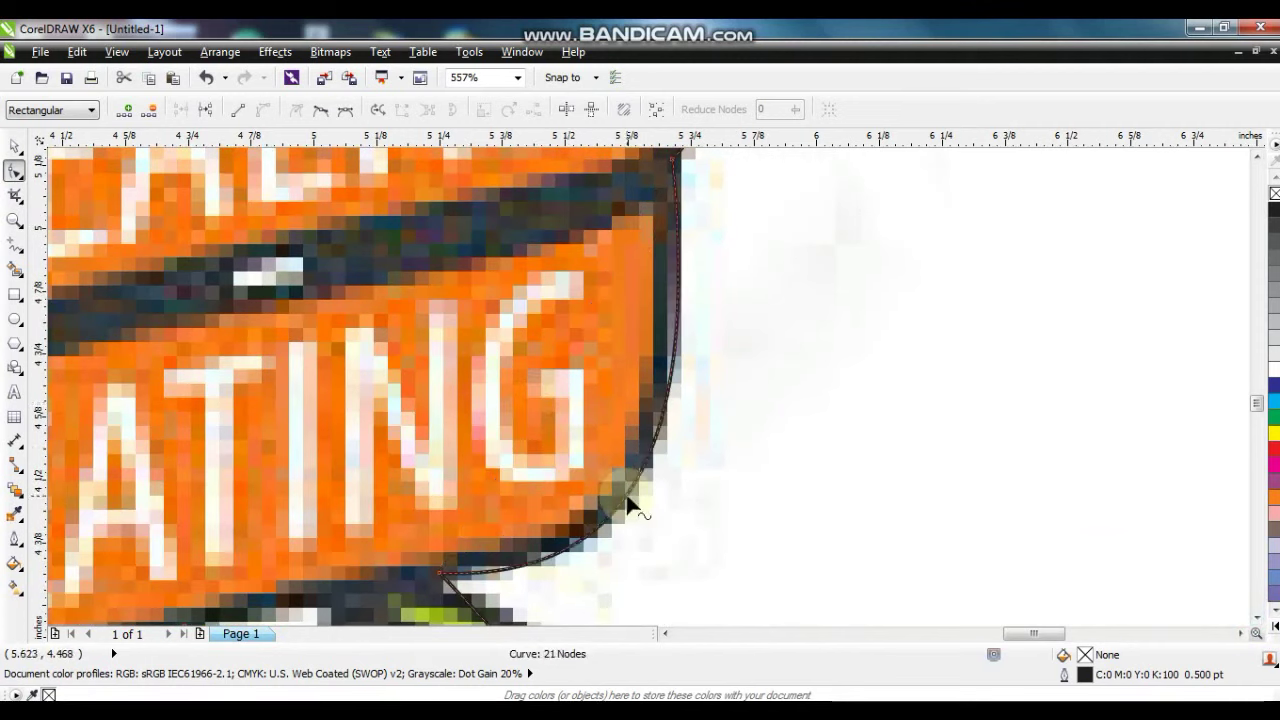
- Bend the outline segments around the two leaves above the banner to follow their curved edges
{"action": "scroll", "coordinate": [615, 515], "scroll_direction": "down", "scroll_amount": 2}
{"action": "left_click_drag", "start_coordinate": [217, 290], "coordinate": [638, 150]}
{"action": "left_click", "coordinate": [14, 221]}
{"action": "left_click", "coordinate": [14, 171]}
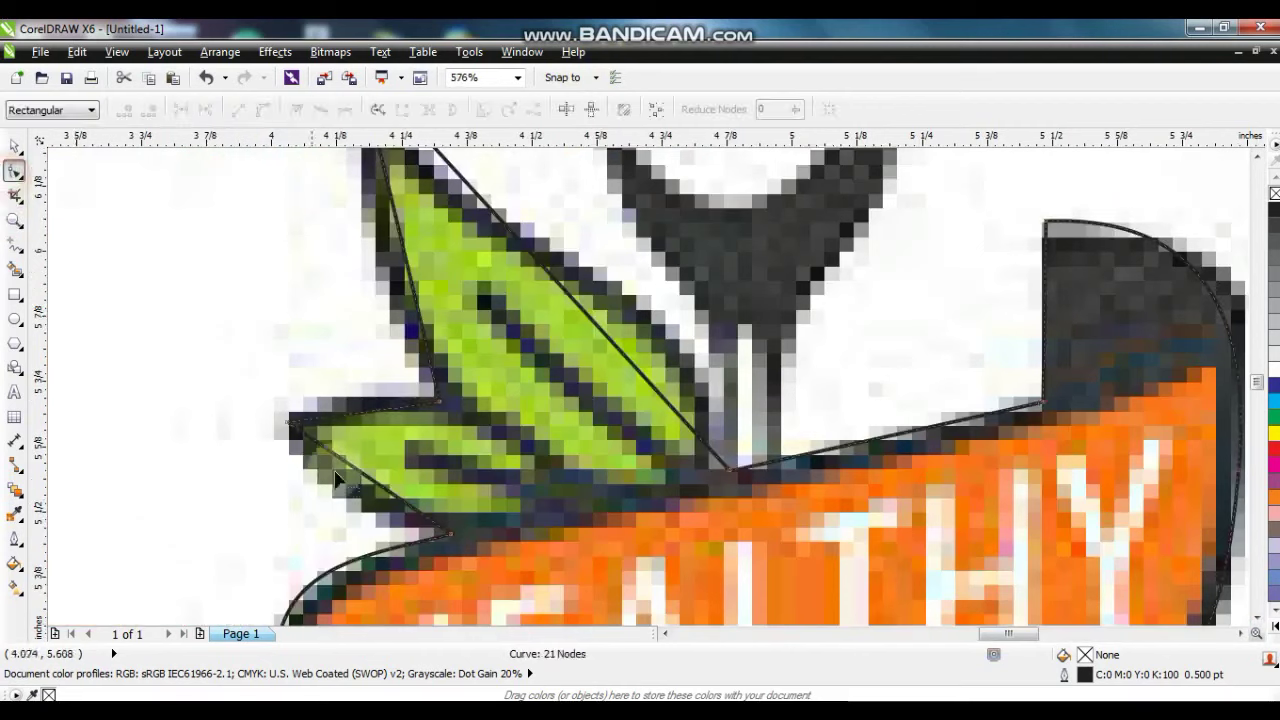
{"action": "left_click_drag", "start_coordinate": [336, 480], "coordinate": [356, 502]}
{"action": "left_click_drag", "start_coordinate": [366, 423], "coordinate": [378, 372]}
{"action": "left_click_drag", "start_coordinate": [405, 268], "coordinate": [382, 264]}
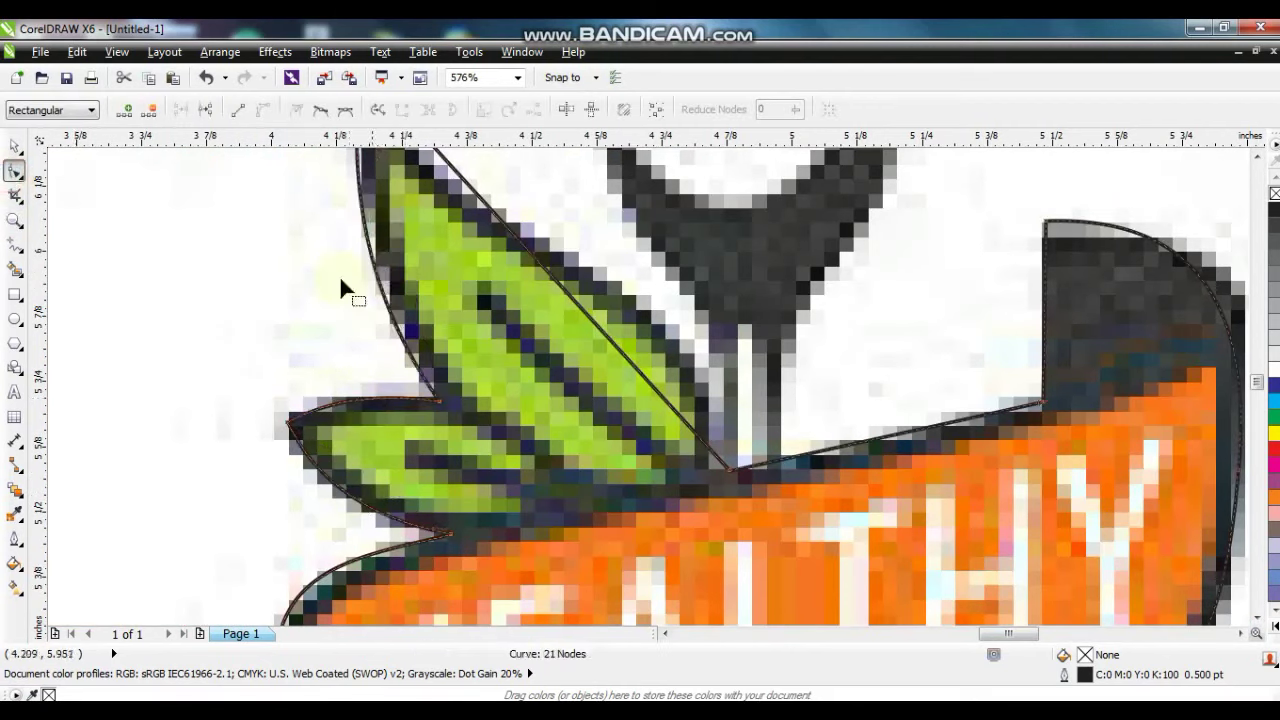
{"action": "left_click", "coordinate": [1256, 160]}
{"action": "left_click_drag", "start_coordinate": [608, 482], "coordinate": [716, 367]}
{"action": "left_click_drag", "start_coordinate": [482, 344], "coordinate": [476, 430]}
{"action": "left_click_drag", "start_coordinate": [716, 368], "coordinate": [712, 364]}
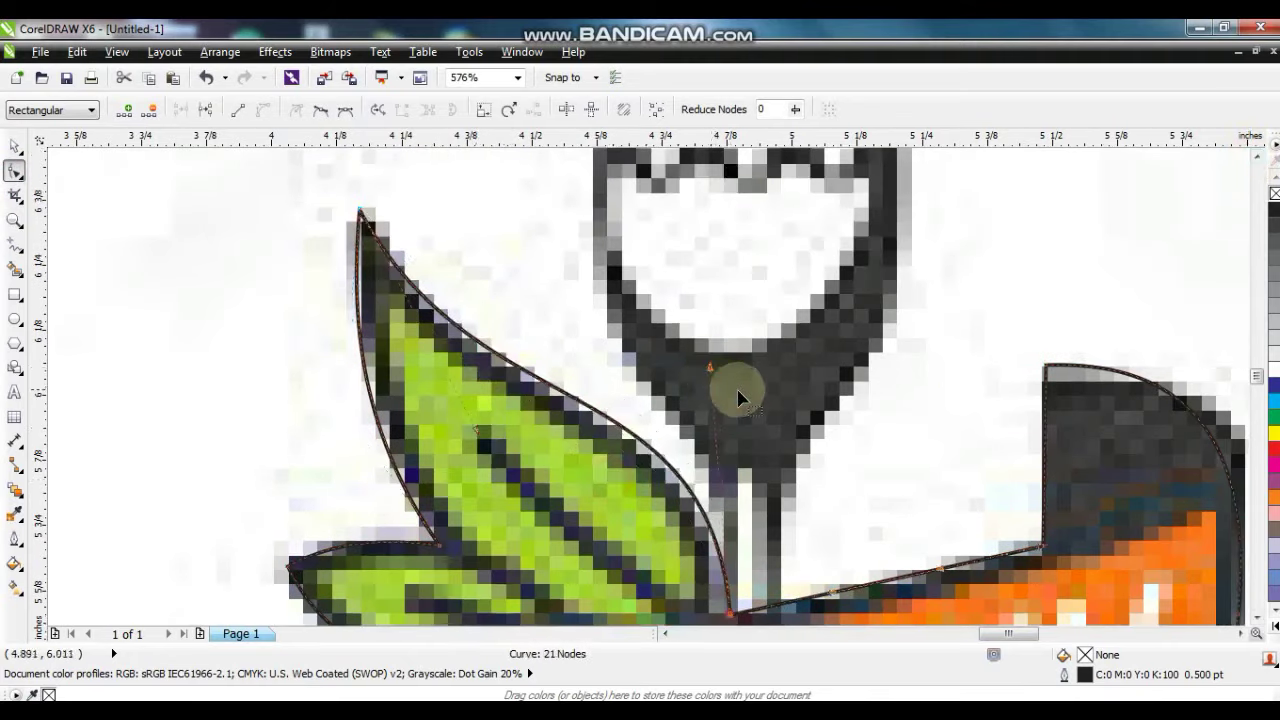
- Curve the outline along the banner's left edge, the dark lower fold and the start of the fork handle's end
{"action": "key", "text": "shift+F2"}
{"action": "left_click", "coordinate": [426, 374]}
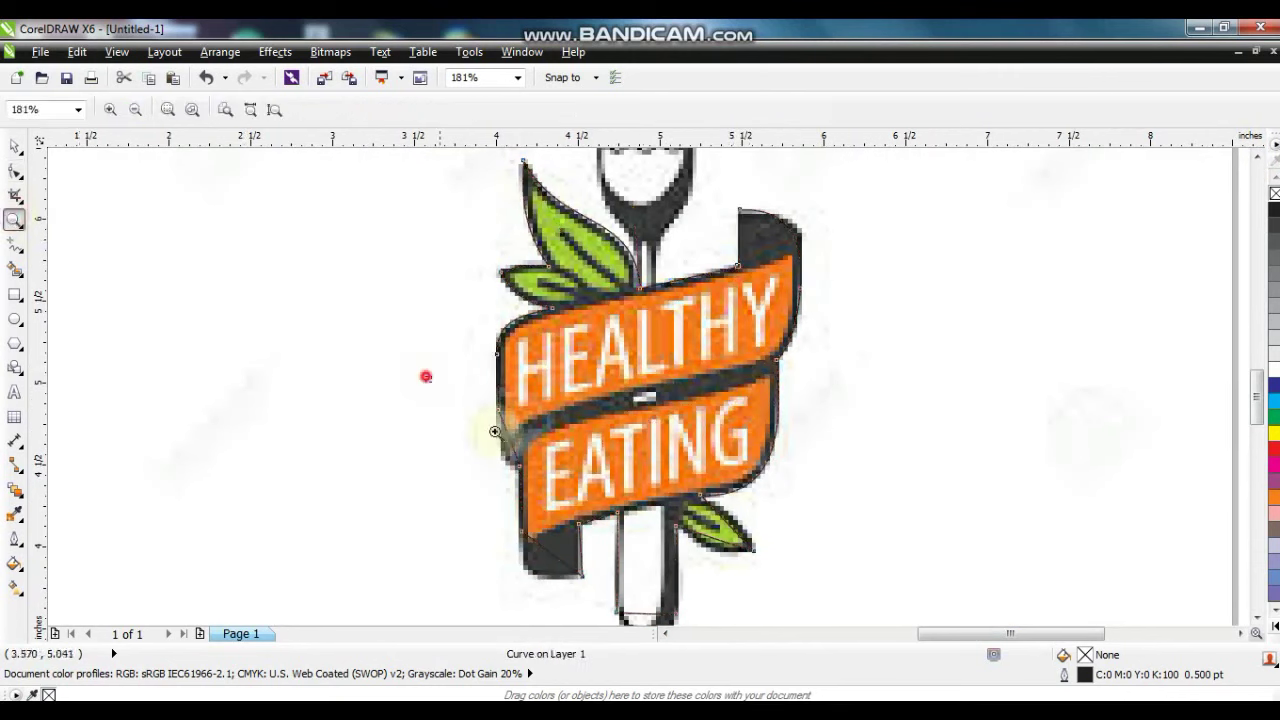
{"action": "scroll", "coordinate": [472, 326], "scroll_direction": "up", "scroll_amount": 2}
{"action": "left_click_drag", "start_coordinate": [437, 280], "coordinate": [424, 290]}
{"action": "left_click", "coordinate": [495, 457]}
{"action": "left_click_drag", "start_coordinate": [485, 442], "coordinate": [490, 507]}
{"action": "left_click_drag", "start_coordinate": [646, 541], "coordinate": [633, 592]}
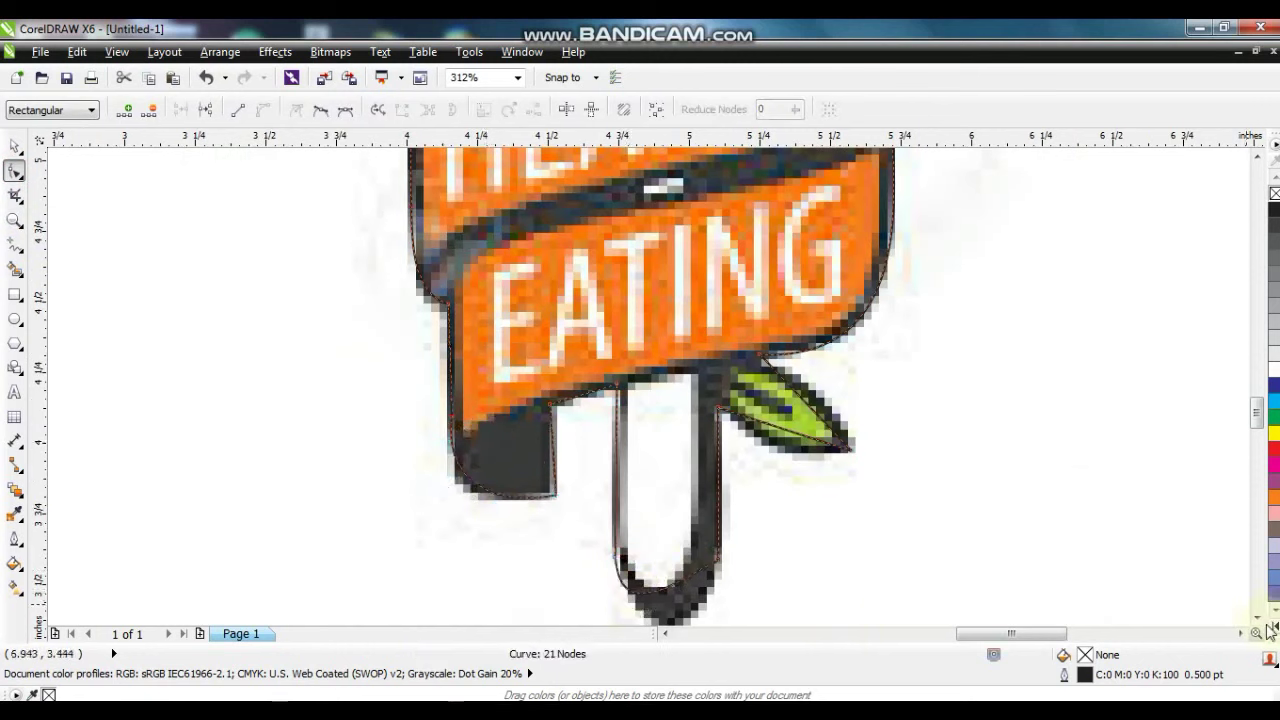
- Round the outline at the fork handle's end and bend its segments around the small lower leaf
{"action": "scroll", "coordinate": [1268, 630], "scroll_direction": "down", "scroll_amount": 2}
{"action": "left_click", "coordinate": [672, 490]}
{"action": "left_click_drag", "start_coordinate": [675, 513], "coordinate": [676, 526]}
{"action": "left_click_drag", "start_coordinate": [784, 333], "coordinate": [785, 362]}
{"action": "left_click_drag", "start_coordinate": [810, 305], "coordinate": [818, 297]}
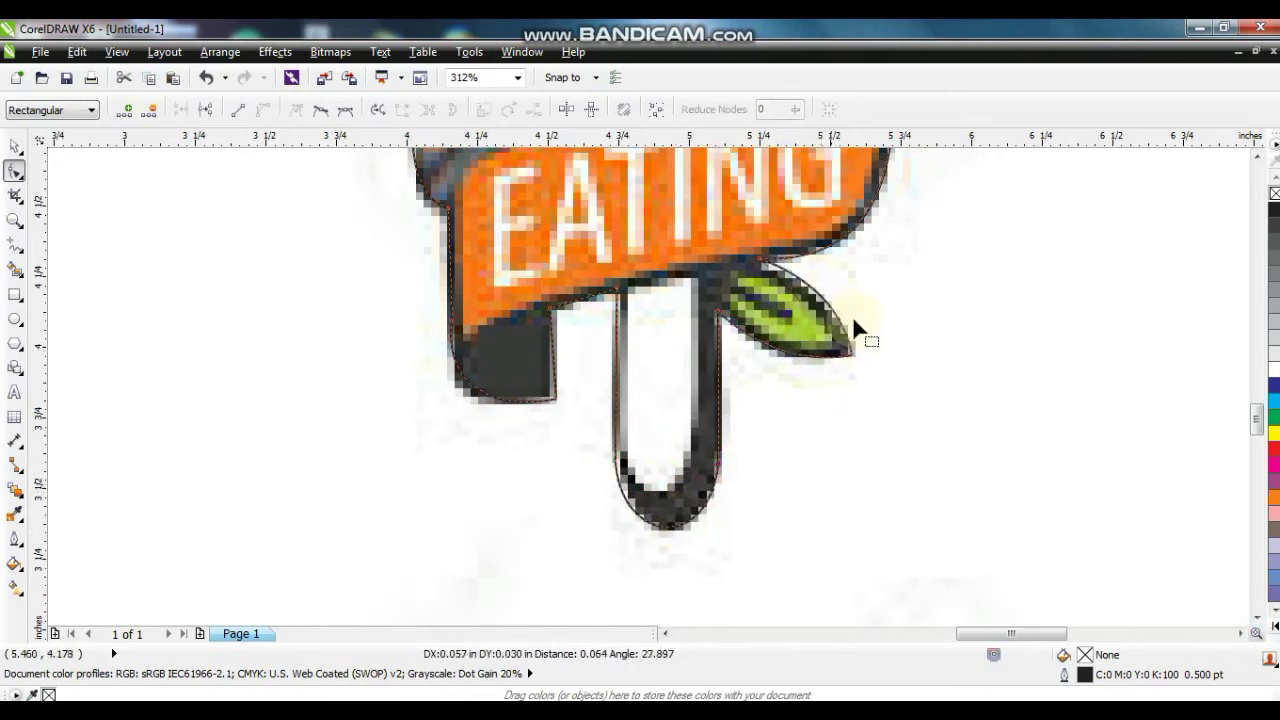
{"action": "scroll", "coordinate": [684, 392], "scroll_direction": "down", "scroll_amount": 2}
- Fill the finished outline black and move the silhouette to the right of the reference logo
{"action": "left_click", "coordinate": [18, 150]}
{"action": "scroll", "coordinate": [579, 368], "scroll_direction": "down", "scroll_amount": 2}
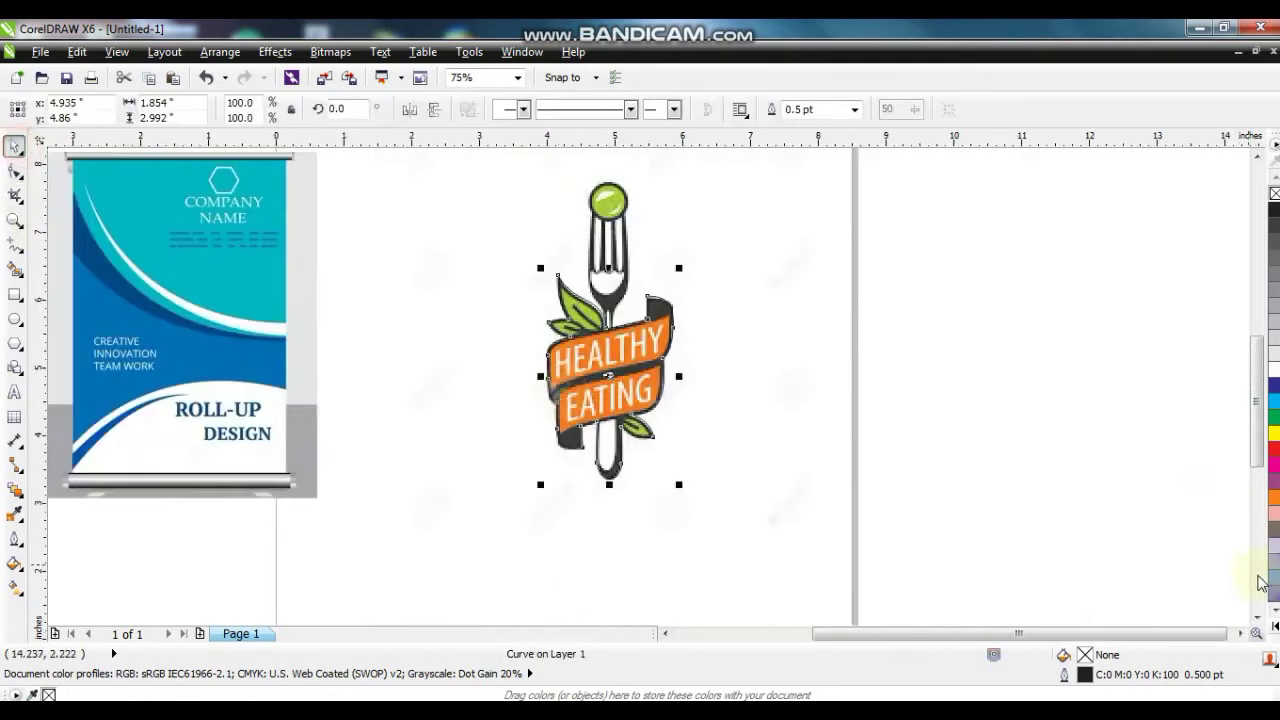
{"action": "left_click", "coordinate": [1273, 622]}
{"action": "left_click", "coordinate": [1267, 206]}
{"action": "left_click_drag", "start_coordinate": [572, 352], "coordinate": [721, 353]}
{"action": "left_click", "coordinate": [868, 380]}
- Trace the orange HEALTHY band with straight freehand segments as a closed five-node shape
{"action": "key", "text": "z"}
{"action": "left_click_drag", "start_coordinate": [816, 452], "coordinate": [829, 450]}
{"action": "left_click_drag", "start_coordinate": [227, 180], "coordinate": [878, 542]}
{"action": "left_click", "coordinate": [12, 247]}
{"action": "left_click", "coordinate": [811, 194]}
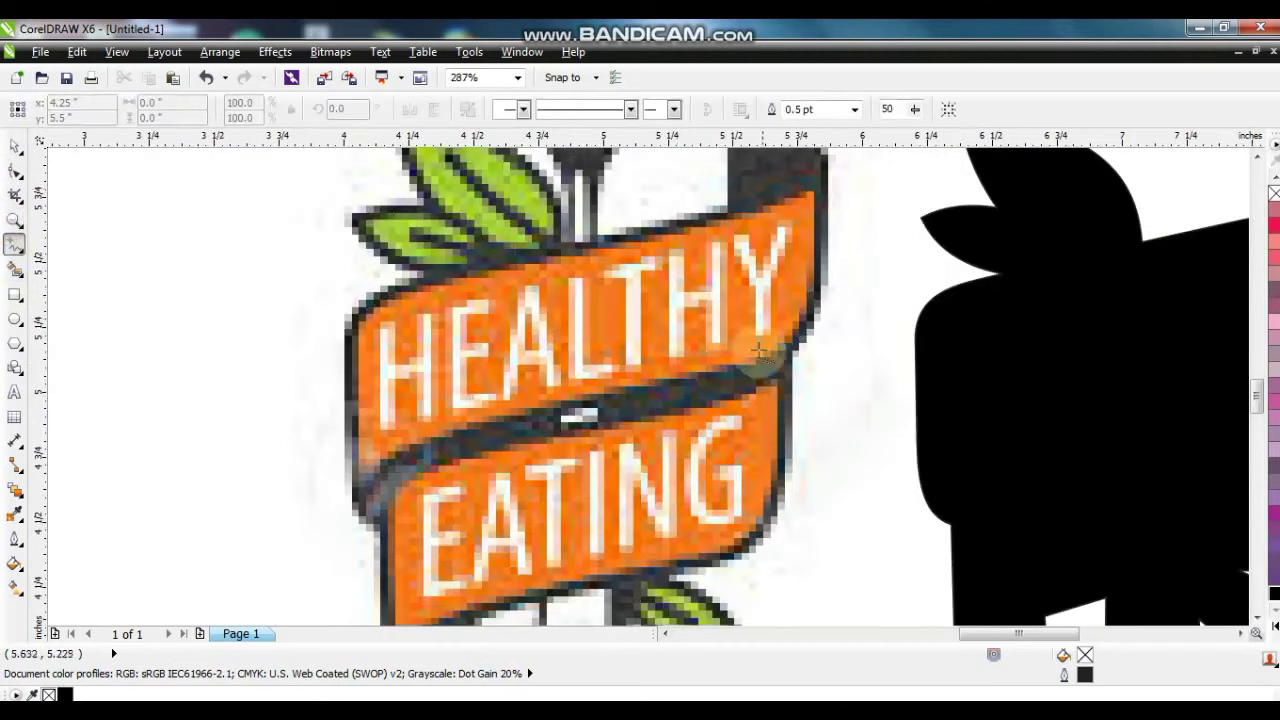
{"action": "left_click", "coordinate": [748, 368]}
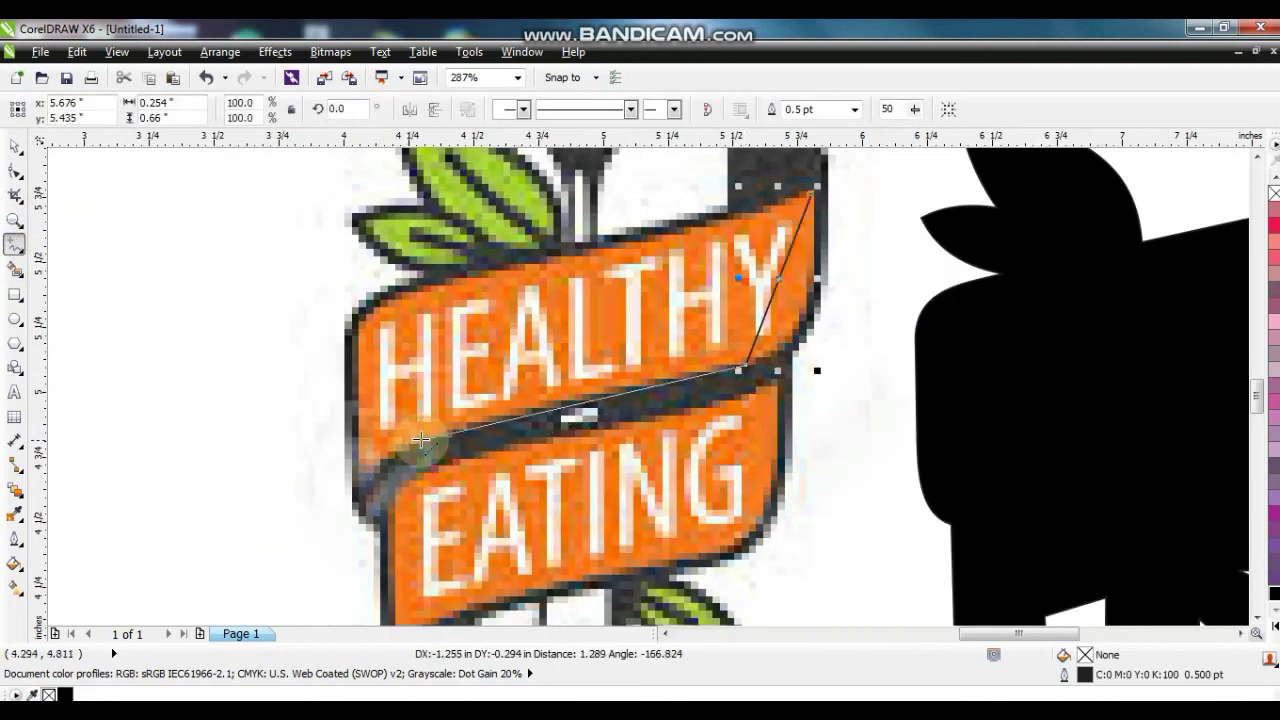
{"action": "left_click", "coordinate": [358, 492]}
{"action": "left_click", "coordinate": [357, 345]}
{"action": "key", "text": "ctrl+z"}
{"action": "left_click", "coordinate": [360, 490]}
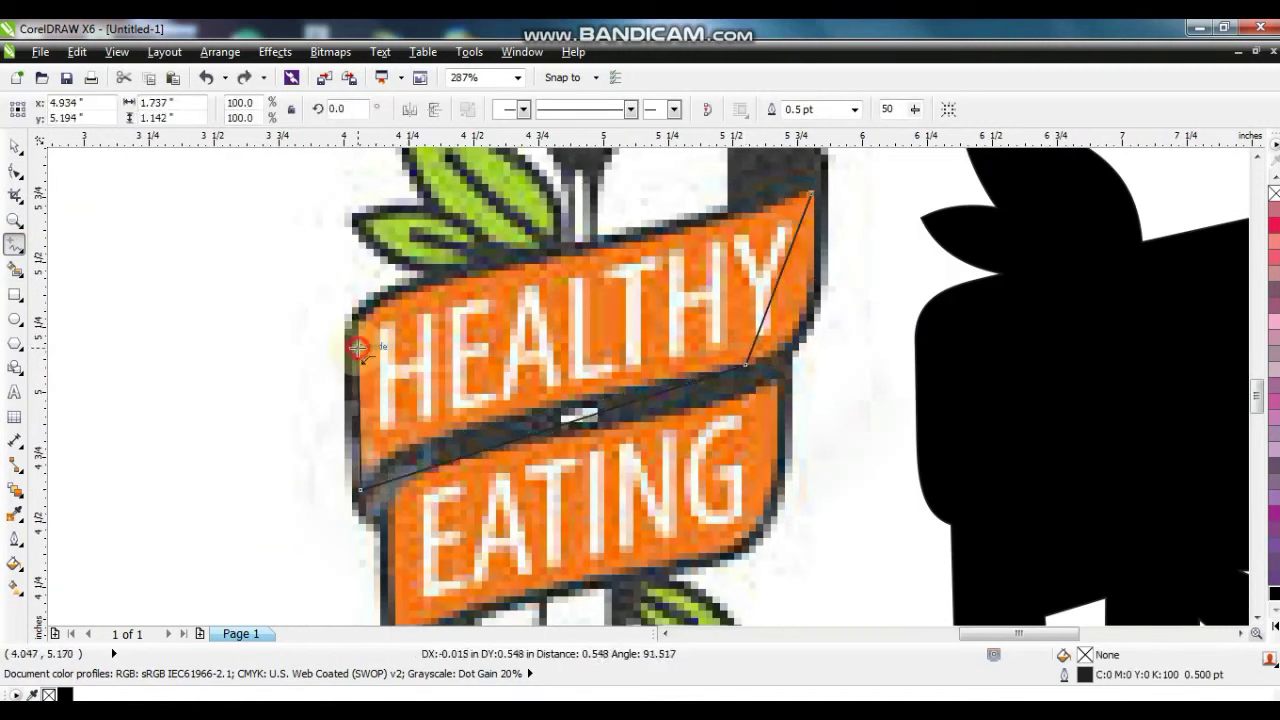
{"action": "left_click", "coordinate": [358, 347]}
{"action": "left_click", "coordinate": [445, 283]}
{"action": "left_click", "coordinate": [812, 193]}
- Bend the HEALTHY band's segments to match the logo and fill the shape purple (C:40 M:100 Y:0 K:0)
{"action": "left_click", "coordinate": [14, 170]}
{"action": "left_click_drag", "start_coordinate": [305, 175], "coordinate": [994, 517]}
{"action": "left_click_drag", "start_coordinate": [772, 292], "coordinate": [806, 328]}
{"action": "left_click_drag", "start_coordinate": [543, 423], "coordinate": [464, 429]}
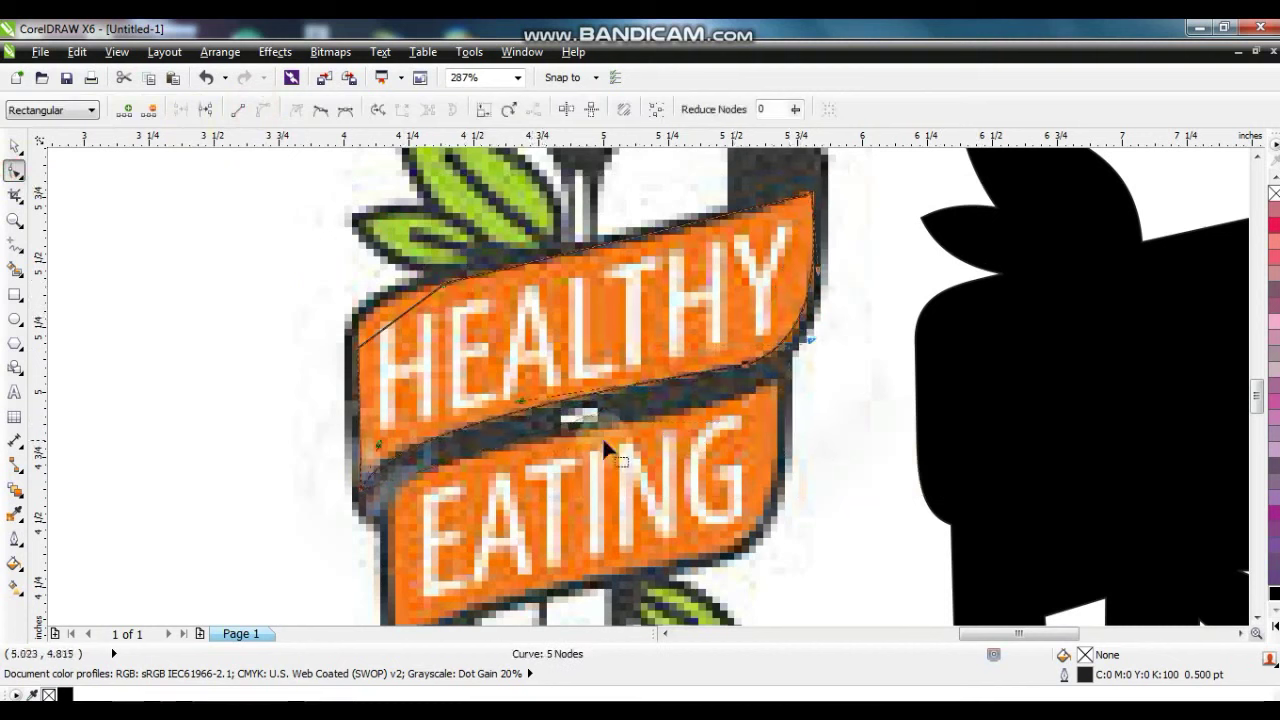
{"action": "left_click_drag", "start_coordinate": [520, 399], "coordinate": [520, 403]}
{"action": "left_click_drag", "start_coordinate": [351, 320], "coordinate": [412, 300]}
{"action": "left_click_drag", "start_coordinate": [688, 226], "coordinate": [692, 225]}
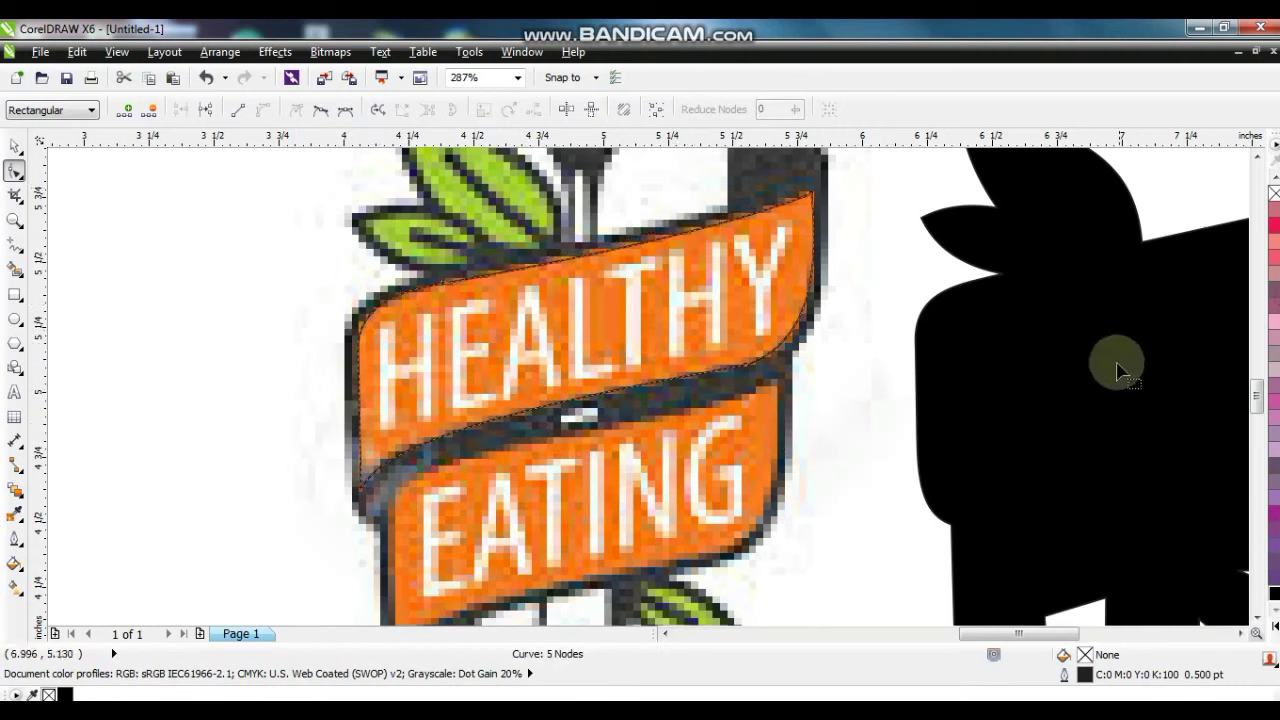
{"action": "left_click", "coordinate": [1274, 514]}
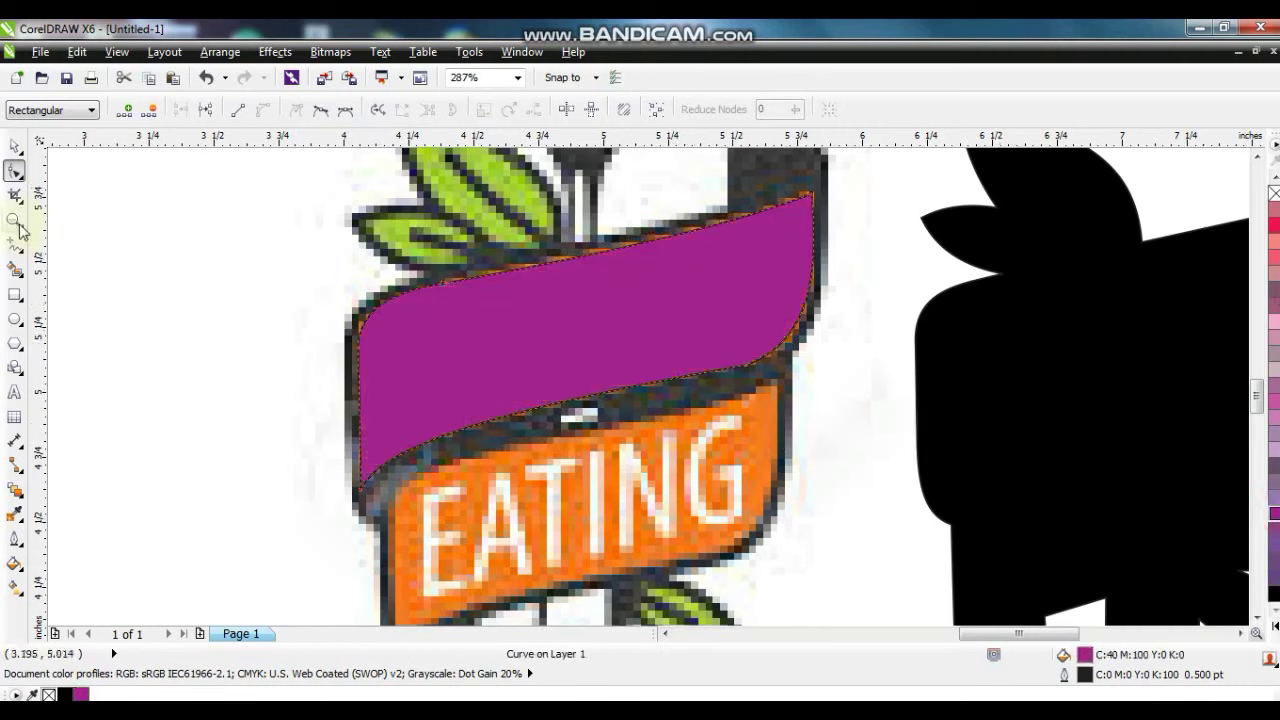
- Trace the orange EATING band with straight freehand segments as a closed five-node shape
{"action": "left_click", "coordinate": [18, 224]}
{"action": "right_click", "coordinate": [522, 345]}
{"action": "left_click_drag", "start_coordinate": [306, 349], "coordinate": [741, 582]}
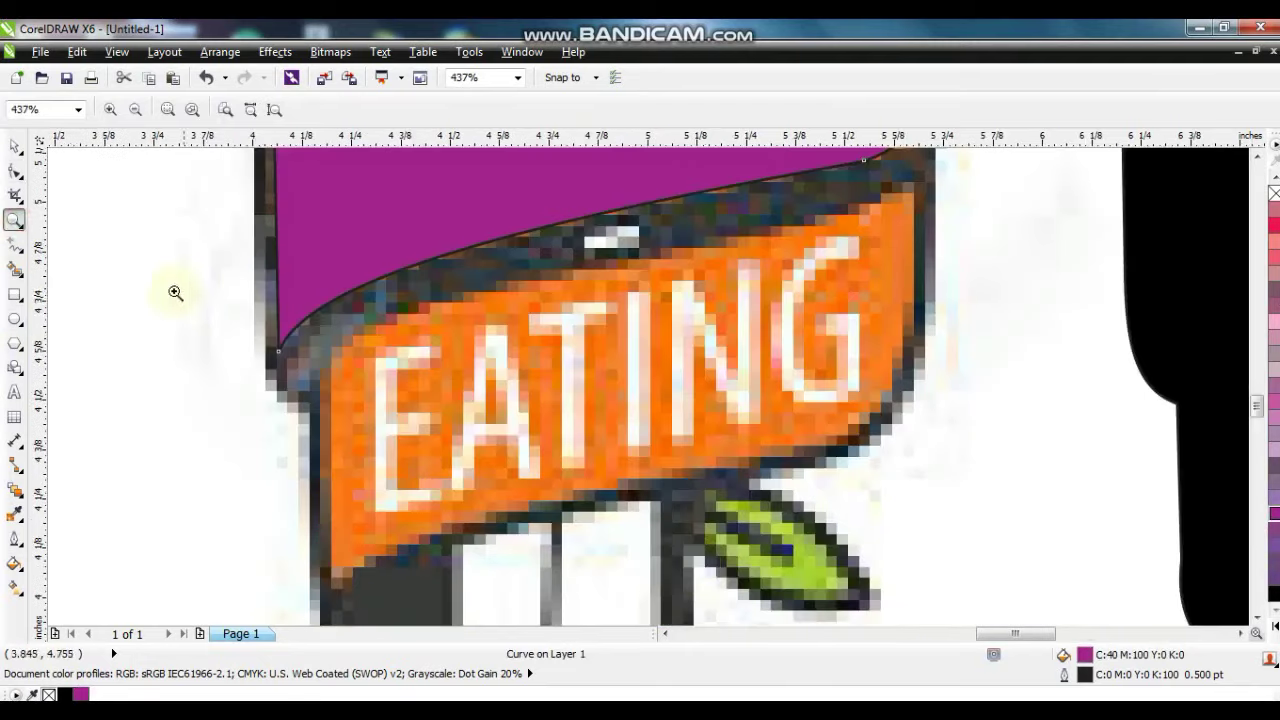
{"action": "left_click", "coordinate": [19, 244]}
{"action": "left_click", "coordinate": [911, 185]}
{"action": "double_click", "coordinate": [799, 447]}
{"action": "left_click", "coordinate": [343, 552]}
{"action": "key", "text": "ctrl+z"}
{"action": "left_click", "coordinate": [799, 417]}
{"action": "mouse_move", "coordinate": [400, 498]}
{"action": "left_mouse_down"}
{"action": "mouse_move", "coordinate": [332, 550]}
{"action": "mouse_move", "coordinate": [338, 377]}
{"action": "left_mouse_up"}
{"action": "left_click_drag", "start_coordinate": [338, 377], "coordinate": [482, 273]}
{"action": "double_click", "coordinate": [482, 273]}
{"action": "left_click", "coordinate": [911, 205]}
- Convert the EATING band's segments to curves and bend them to follow the band's edges
{"action": "left_click", "coordinate": [15, 171]}
{"action": "left_click_drag", "start_coordinate": [192, 199], "coordinate": [1052, 600]}
{"action": "left_click", "coordinate": [259, 109]}
{"action": "left_click_drag", "start_coordinate": [410, 372], "coordinate": [374, 366]}
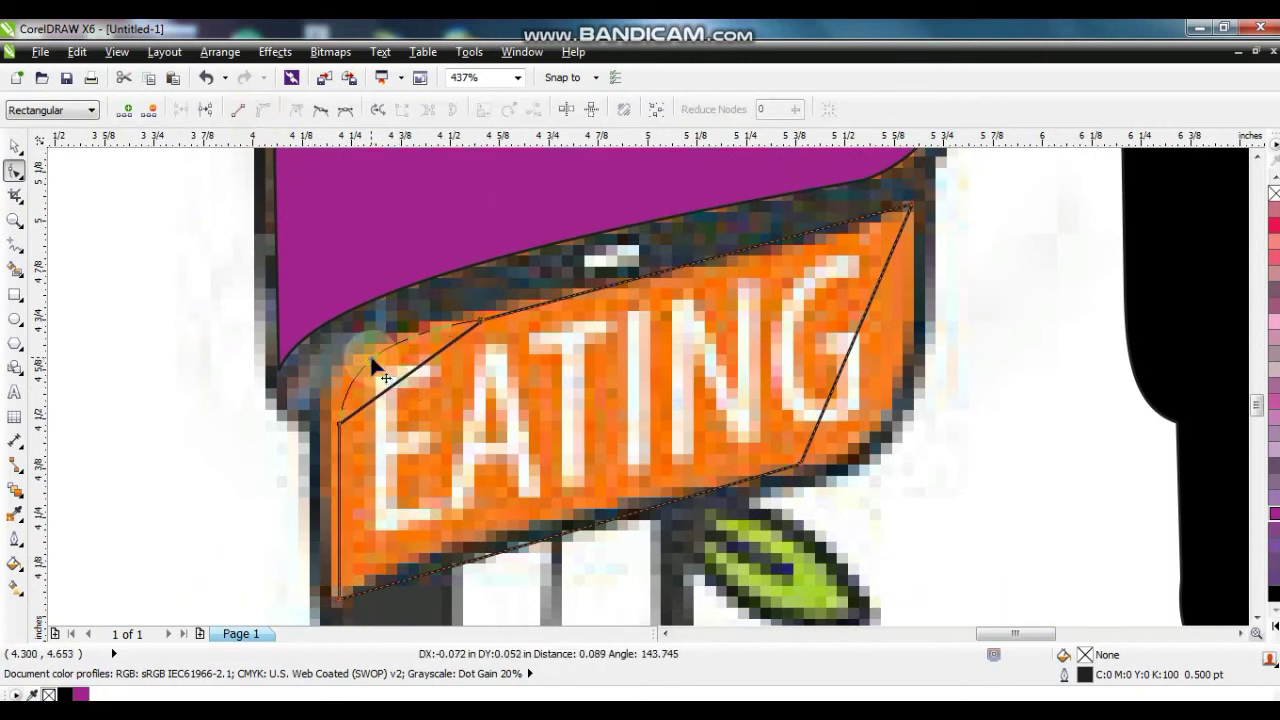
{"action": "left_click_drag", "start_coordinate": [817, 231], "coordinate": [822, 239]}
{"action": "left_click", "coordinate": [843, 361]}
{"action": "left_click_drag", "start_coordinate": [843, 365], "coordinate": [884, 395]}
{"action": "left_click_drag", "start_coordinate": [591, 529], "coordinate": [523, 523]}
{"action": "left_click", "coordinate": [799, 463]}
{"action": "left_click", "coordinate": [549, 511]}
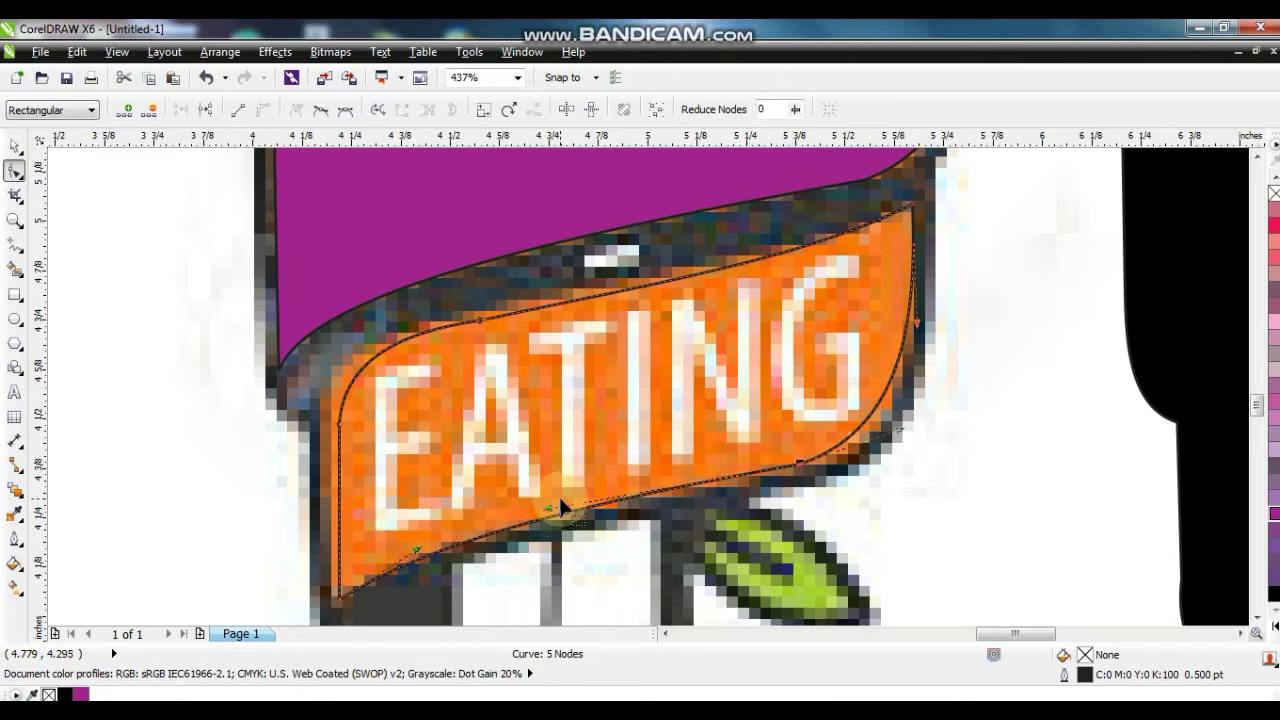
- Fill the EATING band purple and move both band shapes together onto the black silhouette
{"action": "left_click", "coordinate": [15, 146]}
{"action": "left_click", "coordinate": [1270, 511]}
{"action": "scroll", "coordinate": [706, 295], "scroll_direction": "down", "scroll_amount": 1}
{"action": "left_click", "coordinate": [656, 220], "text": "shift"}
{"action": "scroll", "coordinate": [679, 233], "scroll_direction": "down", "scroll_amount": 1}
{"action": "left_click_drag", "start_coordinate": [681, 234], "coordinate": [866, 243]}
{"action": "key", "text": "shift+F2"}
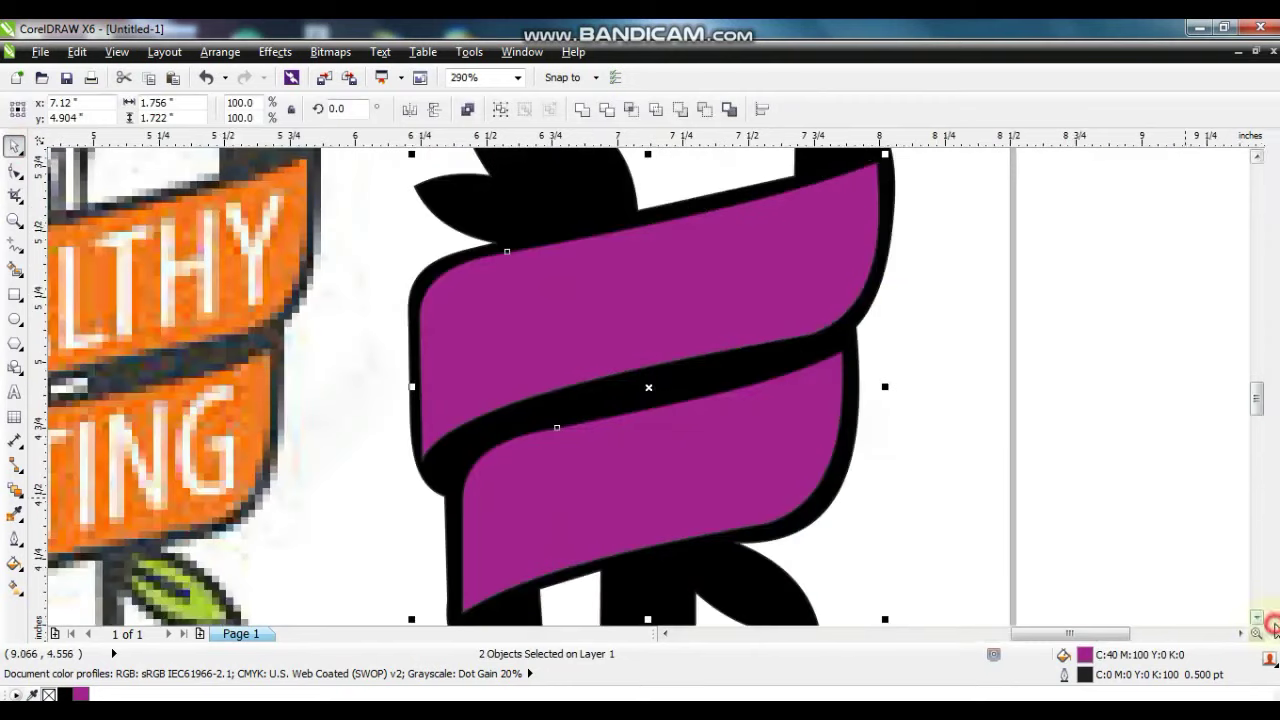
- Recolor both band shapes on the silhouette orange
{"action": "left_click", "coordinate": [1272, 625]}
{"action": "left_click", "coordinate": [1254, 207]}
{"action": "scroll", "coordinate": [1105, 275], "scroll_direction": "down", "scroll_amount": 2}
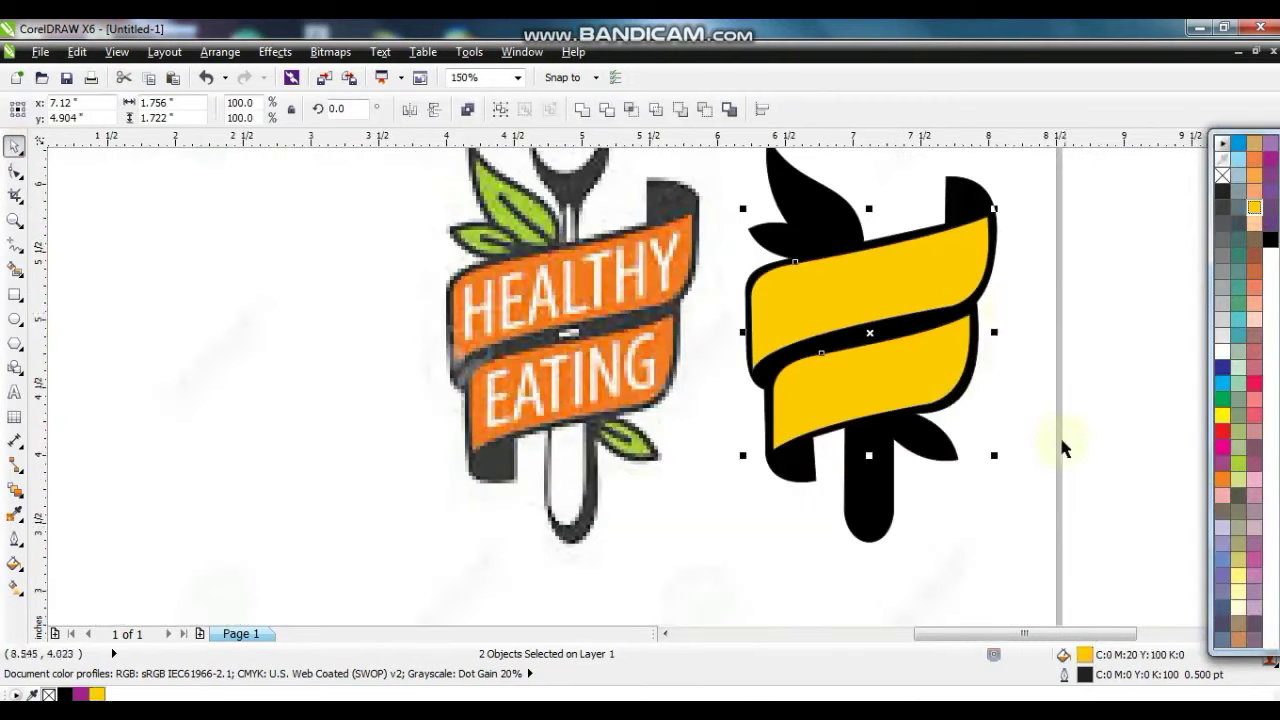
{"action": "left_click", "coordinate": [1223, 481]}
{"action": "left_click", "coordinate": [1078, 413]}
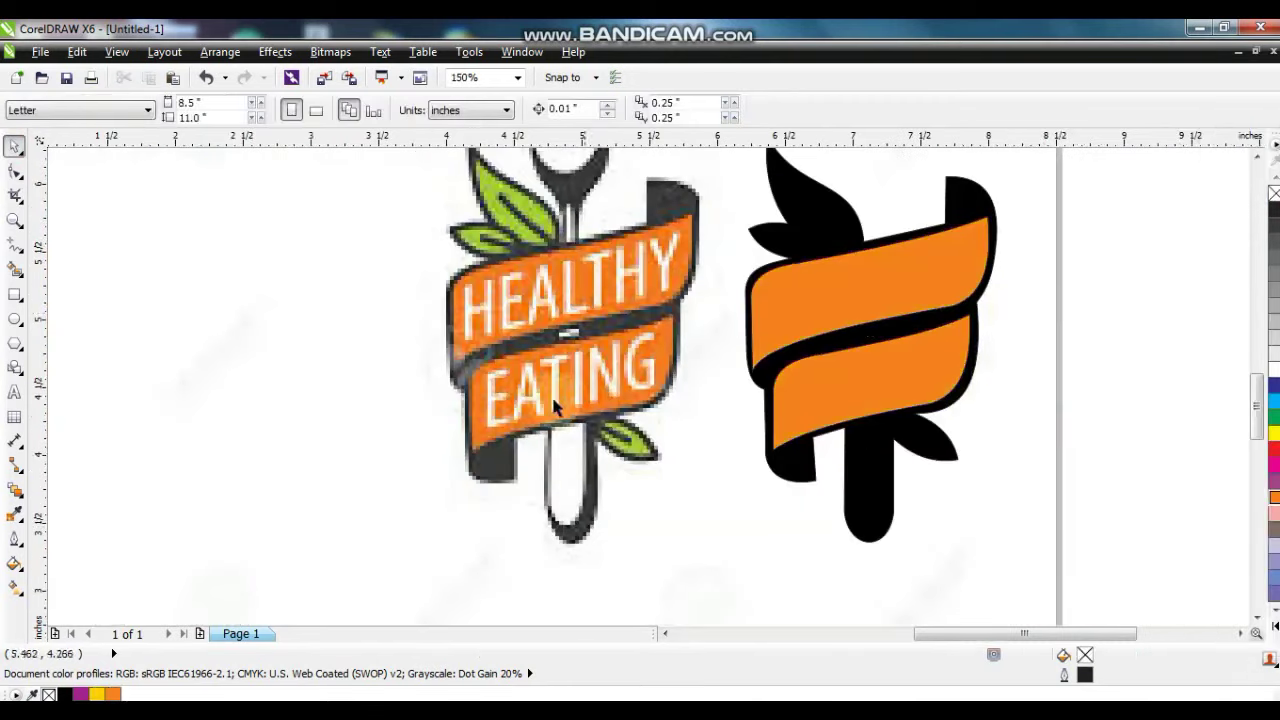
- Trace the green area of the small lower leaf, including its vein notch, as a closed four-node shape
{"action": "left_click", "coordinate": [15, 220]}
{"action": "left_click_drag", "start_coordinate": [527, 387], "coordinate": [731, 491]}
{"action": "key", "text": "F5"}
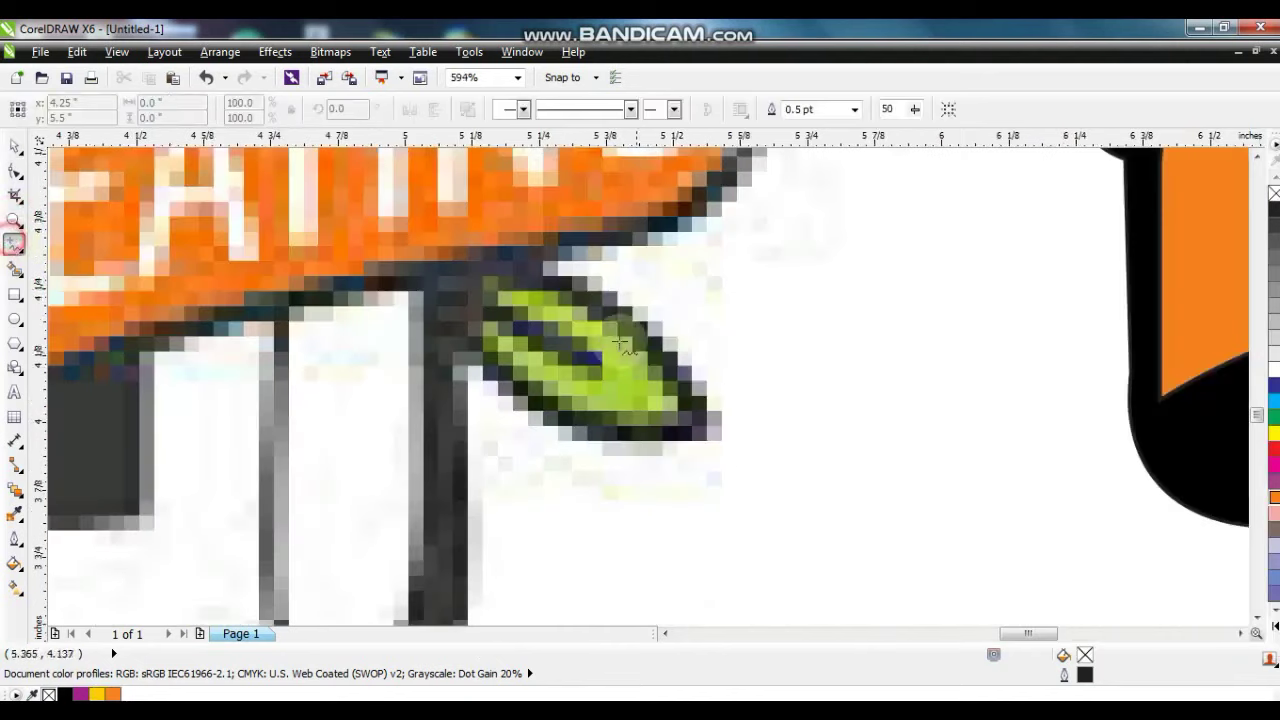
{"action": "left_click", "coordinate": [487, 285]}
{"action": "double_click", "coordinate": [689, 420]}
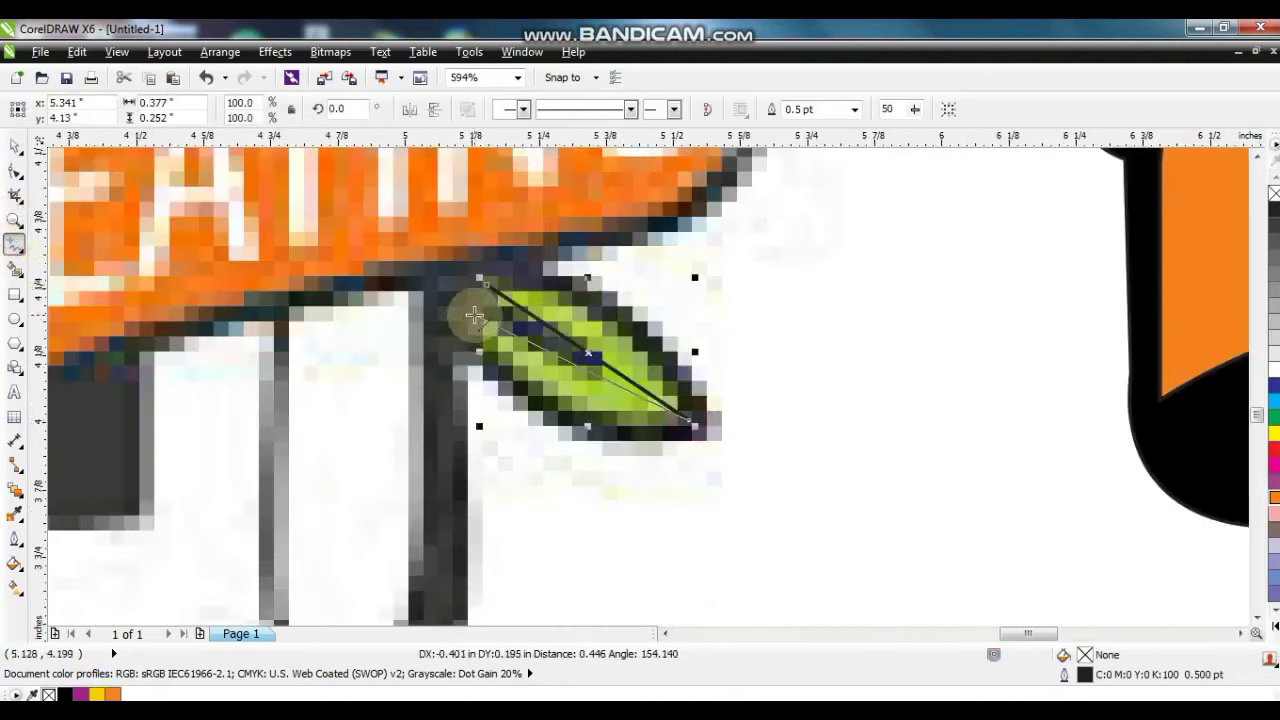
{"action": "double_click", "coordinate": [474, 315]}
{"action": "left_click", "coordinate": [689, 421]}
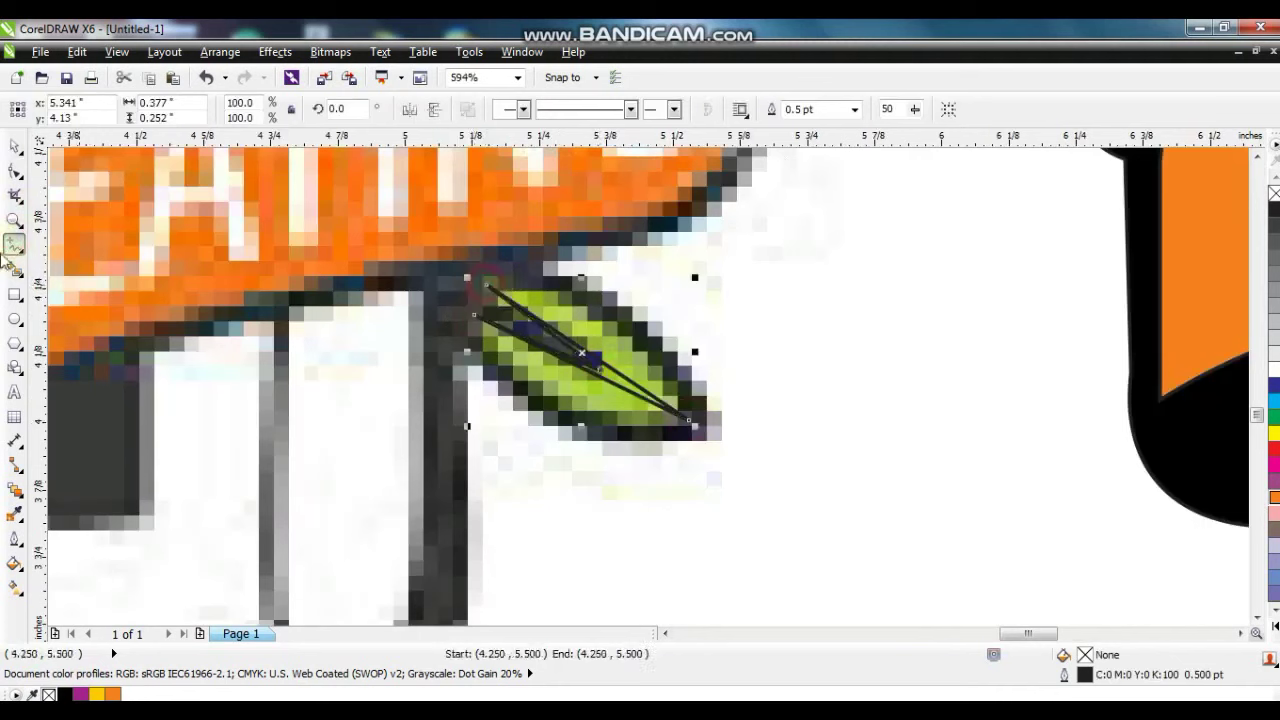
- Bend the small lower leaf's outer edges and vein notch into curves
{"action": "left_click", "coordinate": [15, 170]}
{"action": "scroll", "coordinate": [600, 345], "scroll_direction": "up", "scroll_amount": 2}
{"action": "left_click_drag", "start_coordinate": [600, 345], "coordinate": [556, 428]}
{"action": "left_click_drag", "start_coordinate": [540, 300], "coordinate": [500, 335]}
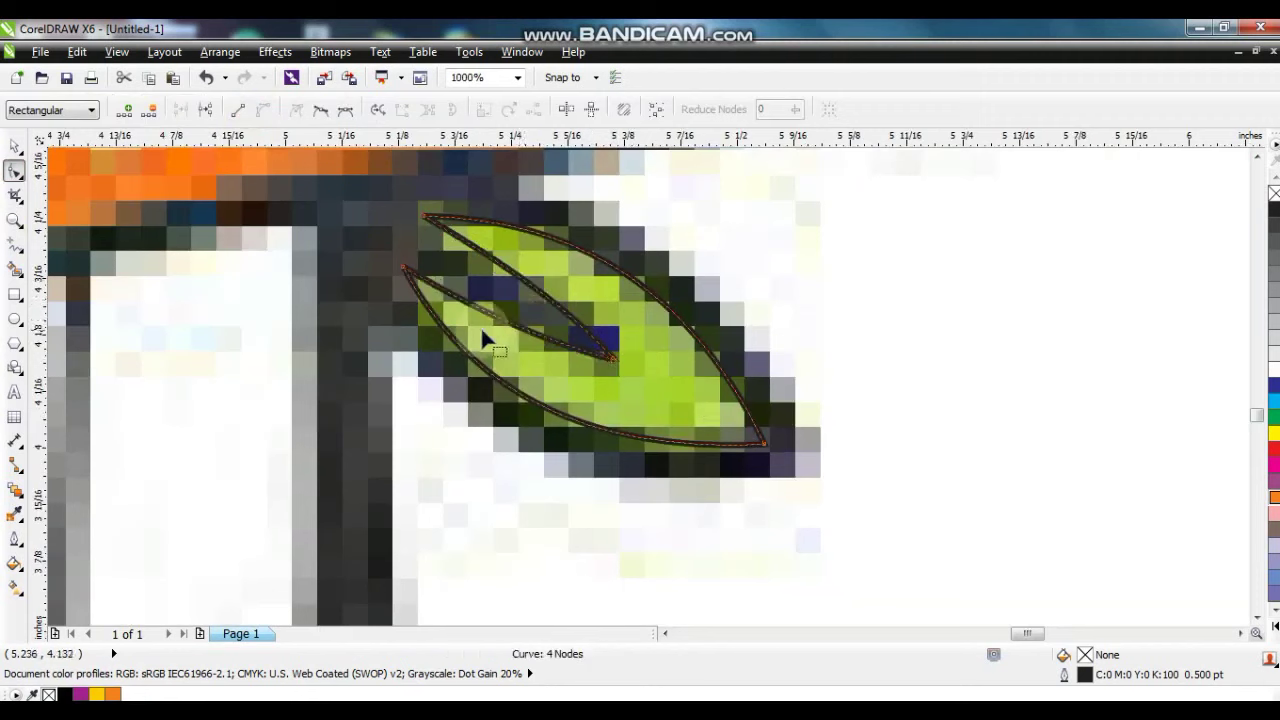
- Fill the small lower leaf green (C:40 M:0 Y:100 K:0) and remove its outline
{"action": "left_click", "coordinate": [15, 148]}
{"action": "left_click", "coordinate": [1272, 627]}
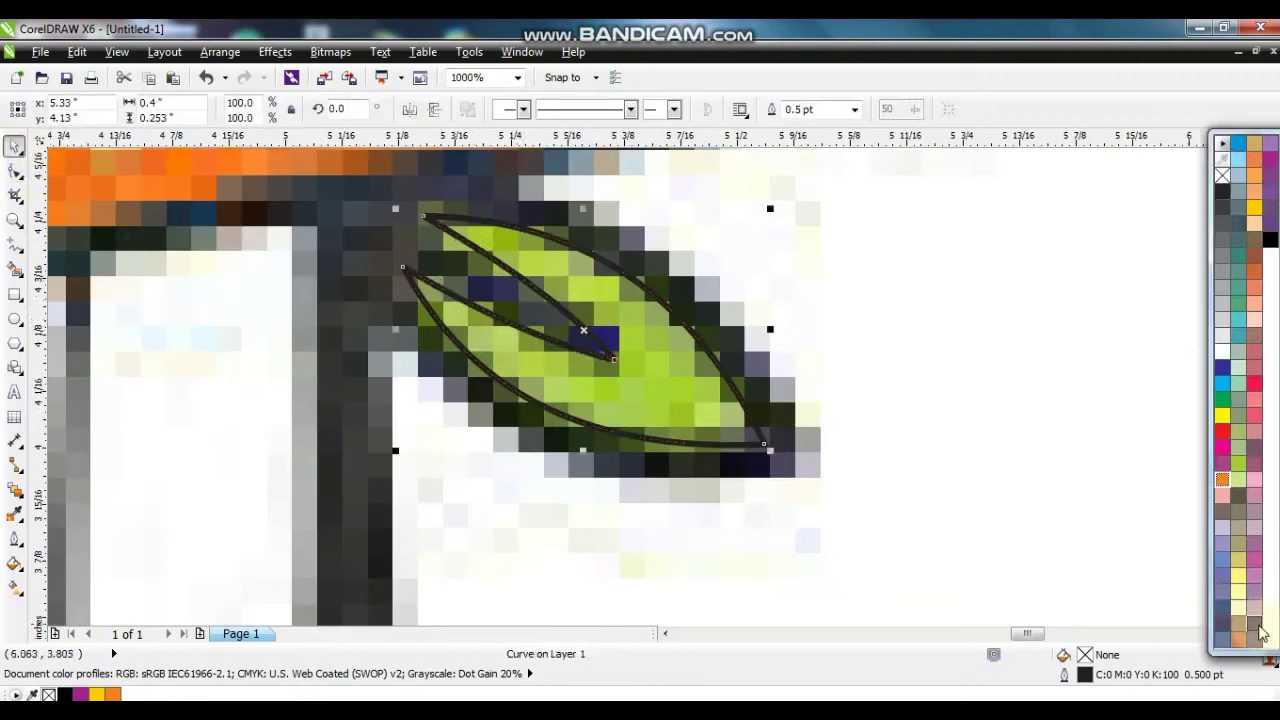
{"action": "left_click", "coordinate": [1240, 462]}
{"action": "right_click", "coordinate": [1222, 176]}
- Trace the green area of the large leaf above the HEALTHY banner, including its vein notch, as a closed four-node shape
{"action": "scroll", "coordinate": [1000, 283], "scroll_direction": "down", "scroll_amount": 5}
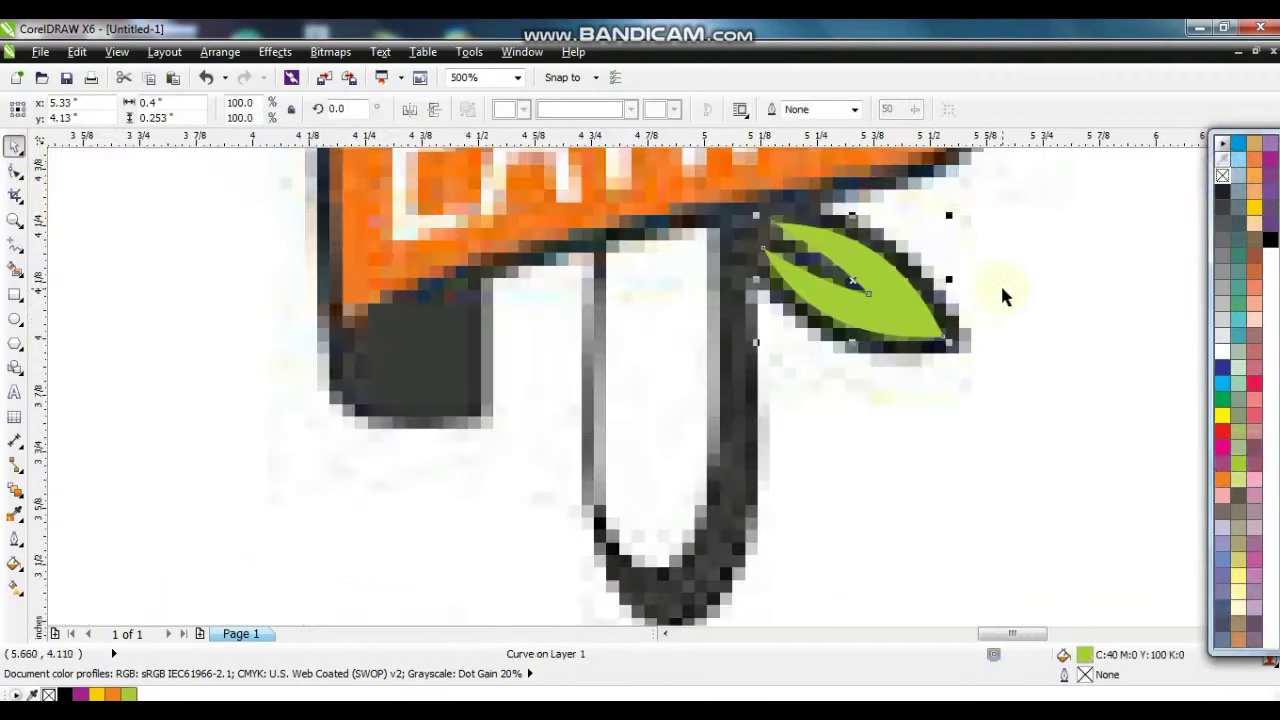
{"action": "scroll", "coordinate": [870, 310], "scroll_direction": "down", "scroll_amount": 4}
{"action": "left_click", "coordinate": [15, 218]}
{"action": "left_click_drag", "start_coordinate": [565, 330], "coordinate": [719, 437]}
{"action": "key", "text": "F5"}
{"action": "left_click", "coordinate": [636, 425]}
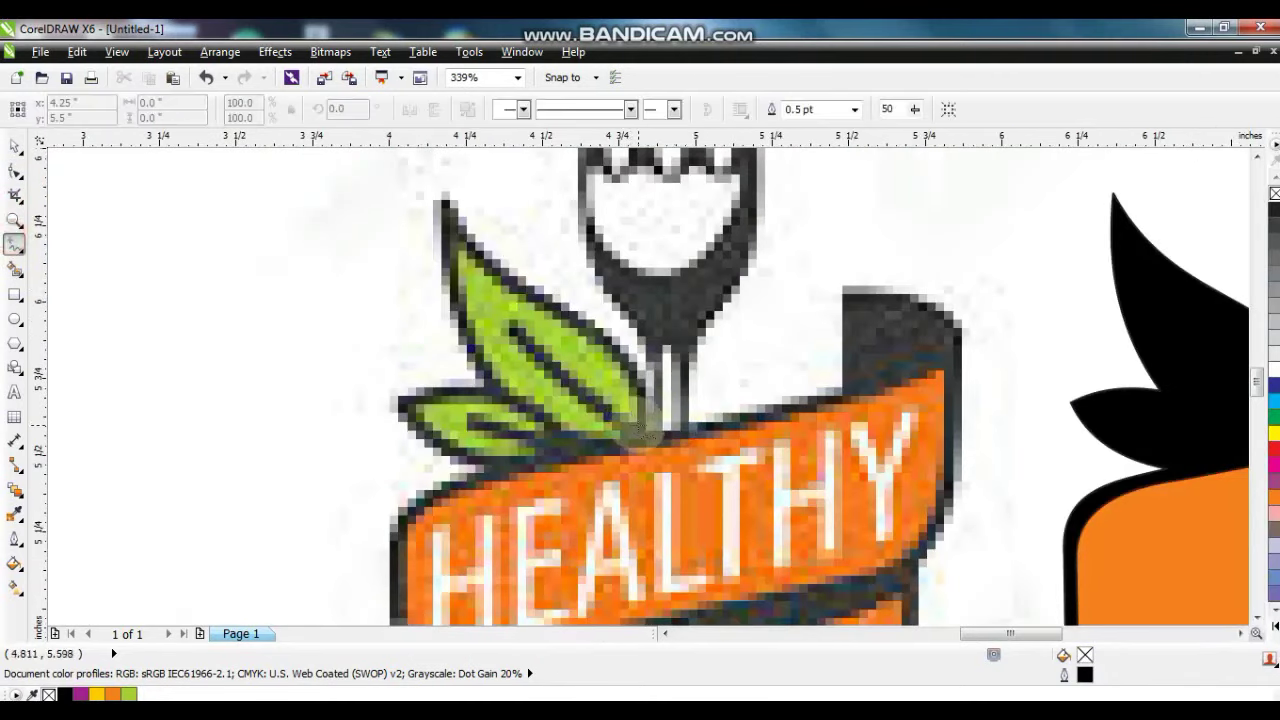
{"action": "left_click", "coordinate": [446, 234]}
{"action": "left_click", "coordinate": [505, 329]}
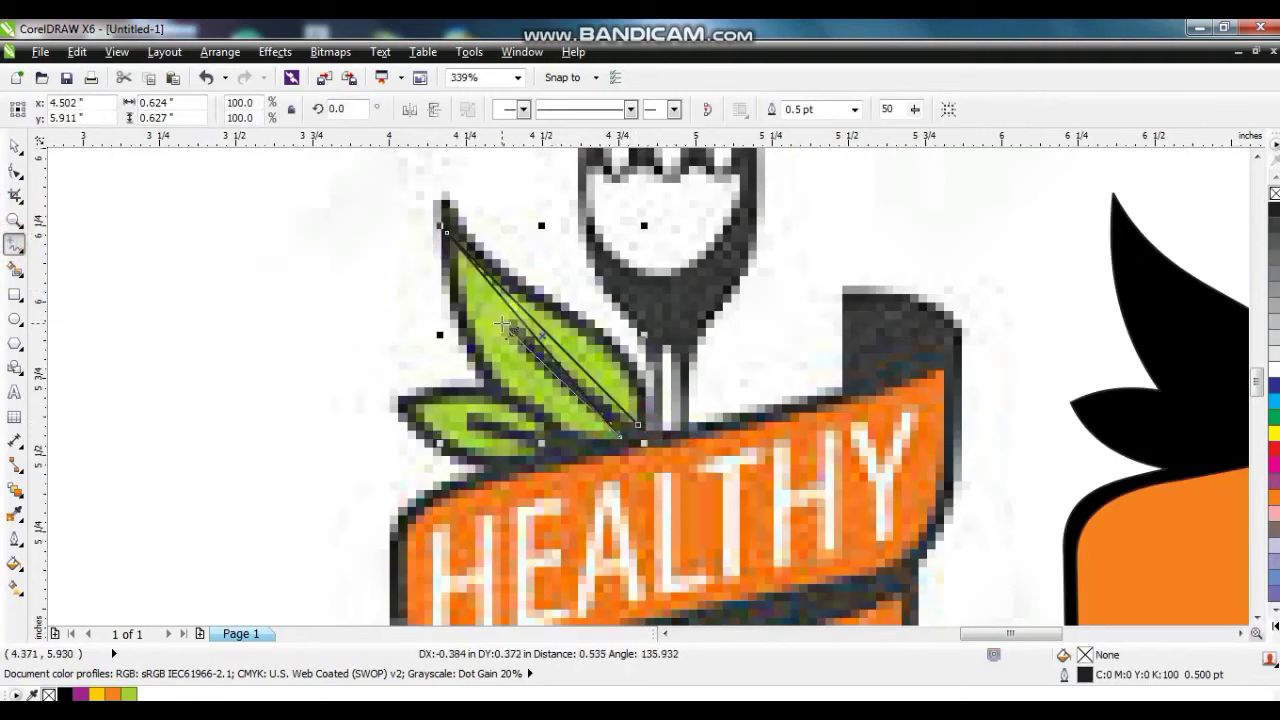
{"action": "left_click", "coordinate": [634, 423]}
- Bend the large leaf's outer edges and vein notch into curves and fill it green (Chartreuse)
{"action": "left_click", "coordinate": [12, 170]}
{"action": "key", "text": "ctrl+a"}
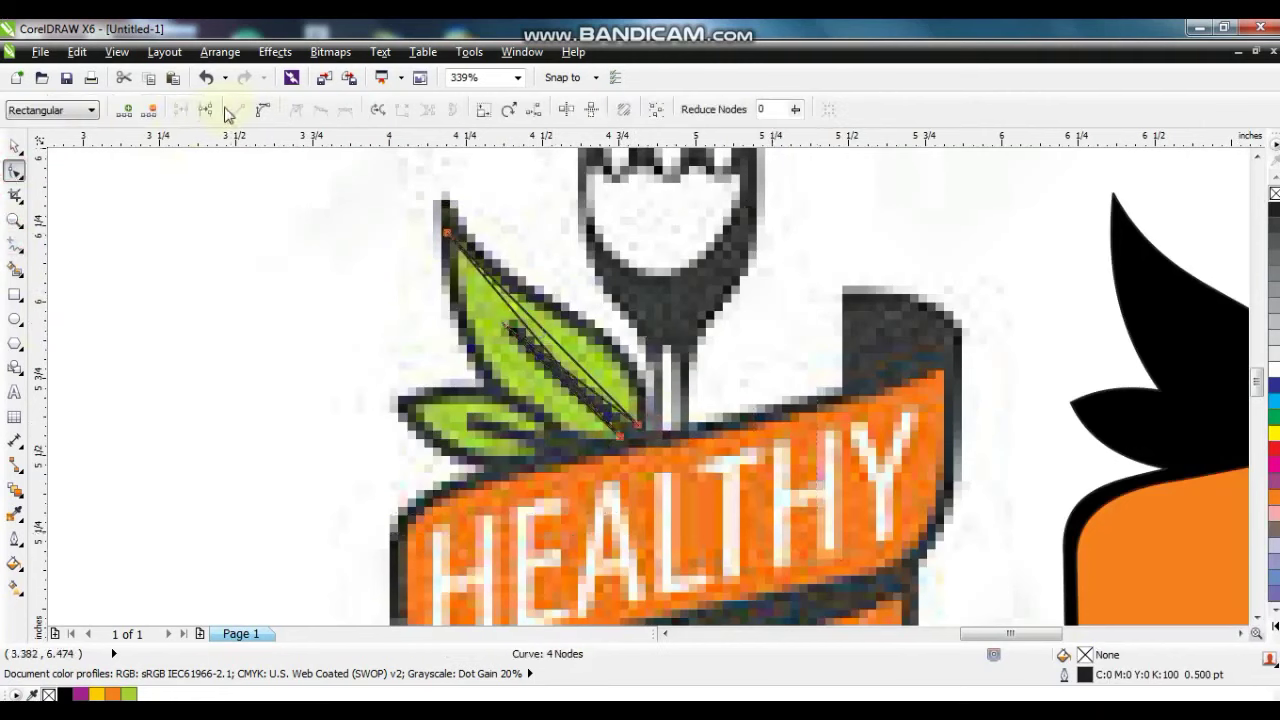
{"action": "key", "text": "shift+F2"}
{"action": "left_click", "coordinate": [261, 109]}
{"action": "left_click_drag", "start_coordinate": [616, 375], "coordinate": [542, 458]}
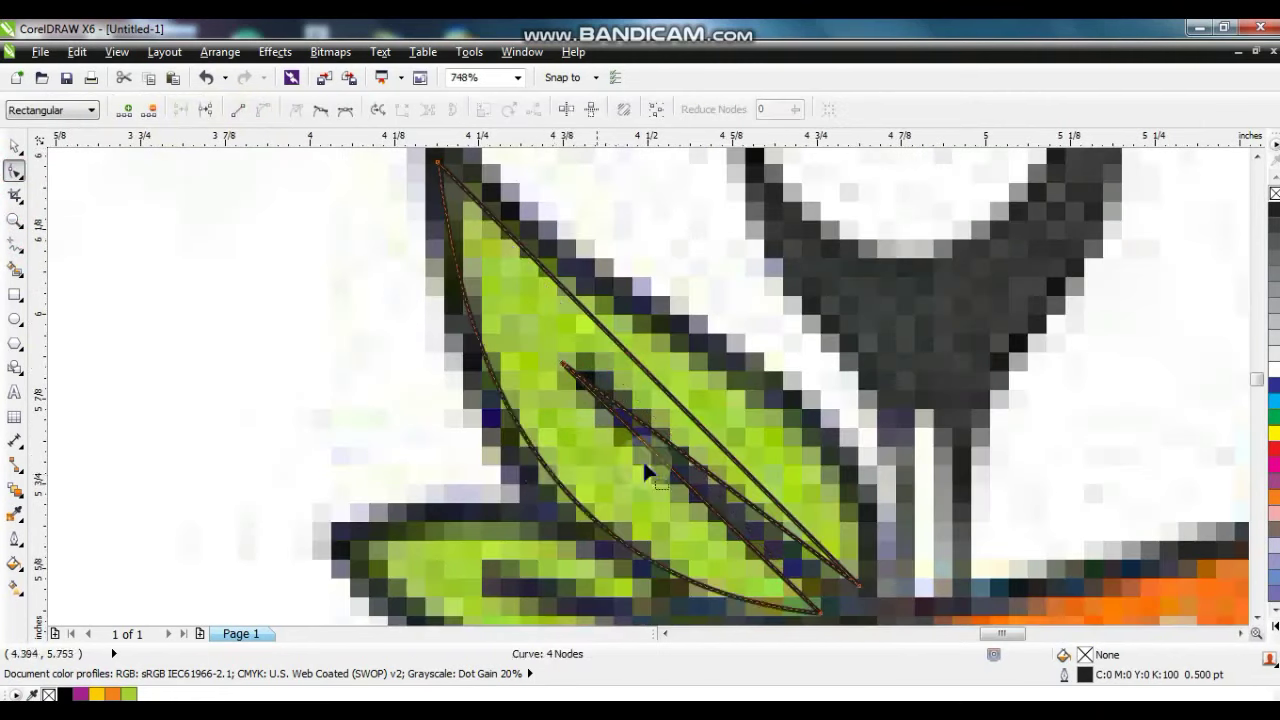
{"action": "left_click", "coordinate": [737, 456]}
{"action": "left_click_drag", "start_coordinate": [764, 409], "coordinate": [792, 332]}
{"action": "left_click", "coordinate": [580, 356]}
{"action": "left_click_drag", "start_coordinate": [704, 478], "coordinate": [696, 450]}
{"action": "left_click", "coordinate": [128, 693]}
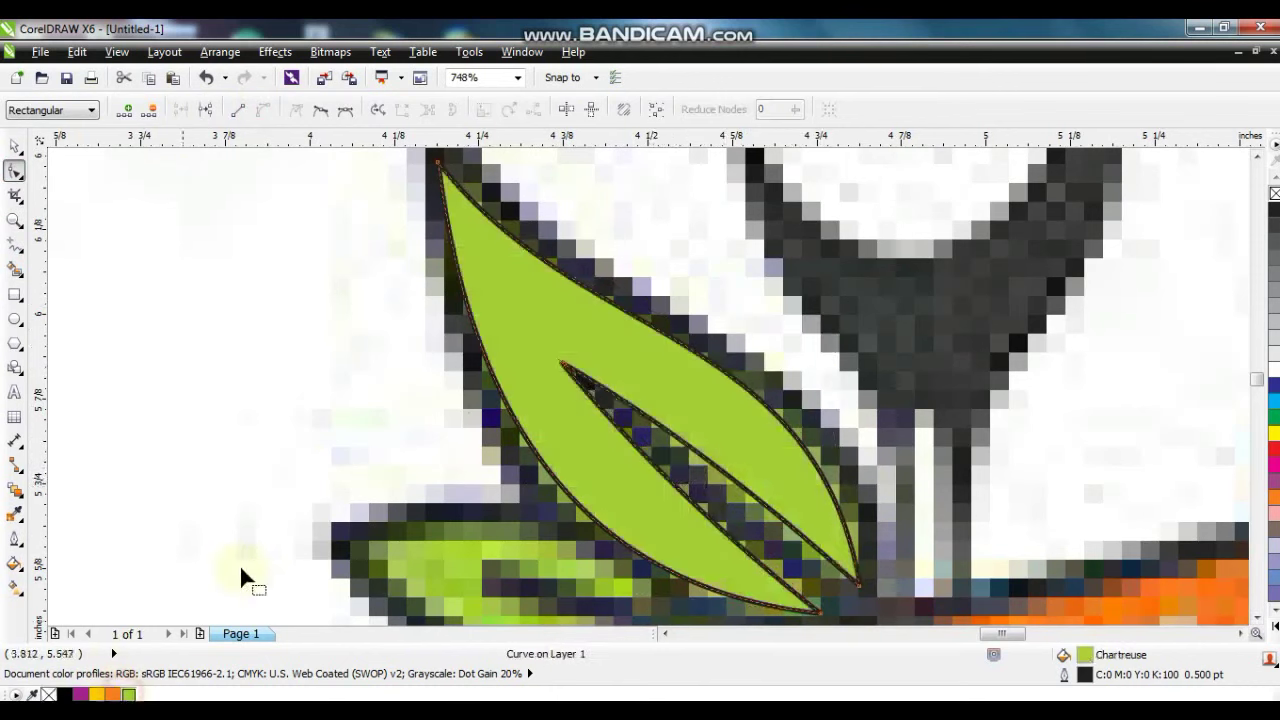
- Trace the green area of the small leaf beside the large one, including its vein notch, as a closed four-node shape
{"action": "scroll", "coordinate": [415, 441], "scroll_direction": "down", "scroll_amount": 2}
{"action": "left_click", "coordinate": [15, 222]}
{"action": "left_click_drag", "start_coordinate": [329, 480], "coordinate": [628, 625]}
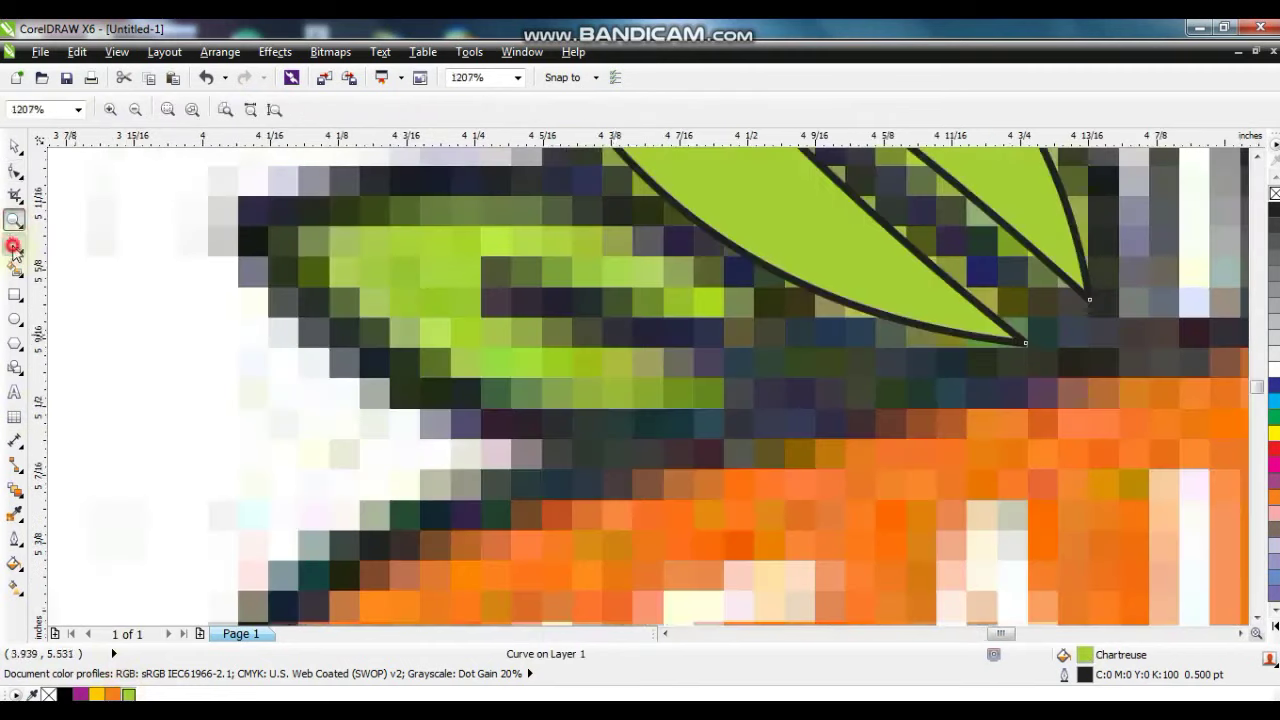
{"action": "left_click", "coordinate": [14, 245]}
{"action": "left_click", "coordinate": [724, 407]}
{"action": "left_click", "coordinate": [284, 225]}
{"action": "left_click", "coordinate": [763, 314]}
{"action": "left_click", "coordinate": [488, 289]}
{"action": "left_click", "coordinate": [726, 404]}
- Convert the small upper leaf's segments to curves and bend its outer edges and vein notch to match the reference
{"action": "key", "text": "F10"}
{"action": "left_click", "coordinate": [267, 110]}
{"action": "left_click_drag", "start_coordinate": [471, 304], "coordinate": [473, 378]}
{"action": "left_click_drag", "start_coordinate": [518, 267], "coordinate": [523, 213]}
{"action": "left_click_drag", "start_coordinate": [609, 299], "coordinate": [607, 287]}
{"action": "left_click", "coordinate": [579, 334]}
{"action": "left_click_drag", "start_coordinate": [575, 331], "coordinate": [574, 329]}
{"action": "left_click", "coordinate": [14, 147]}
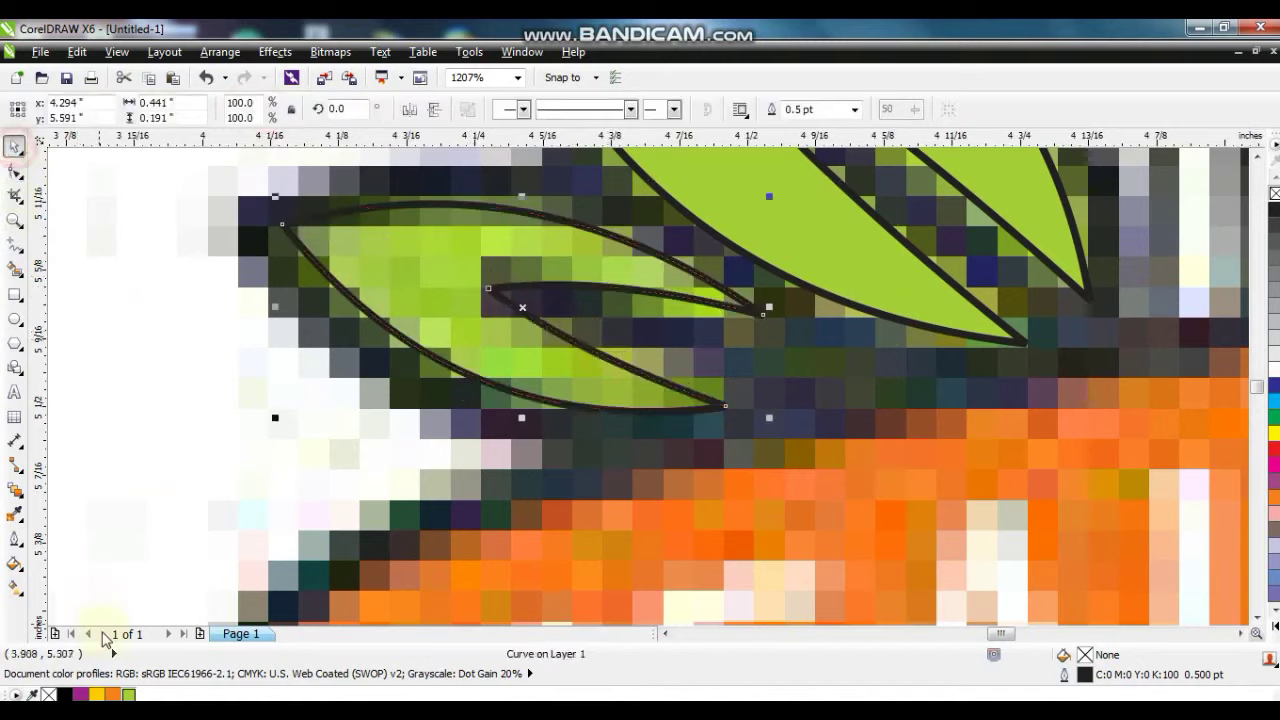
- Fill the small upper leaf green (Chartreuse), then move both upper leaves onto the black silhouette and remove their outlines
{"action": "key", "text": "F3"}
{"action": "key", "text": "F3"}
{"action": "left_click", "coordinate": [128, 693]}
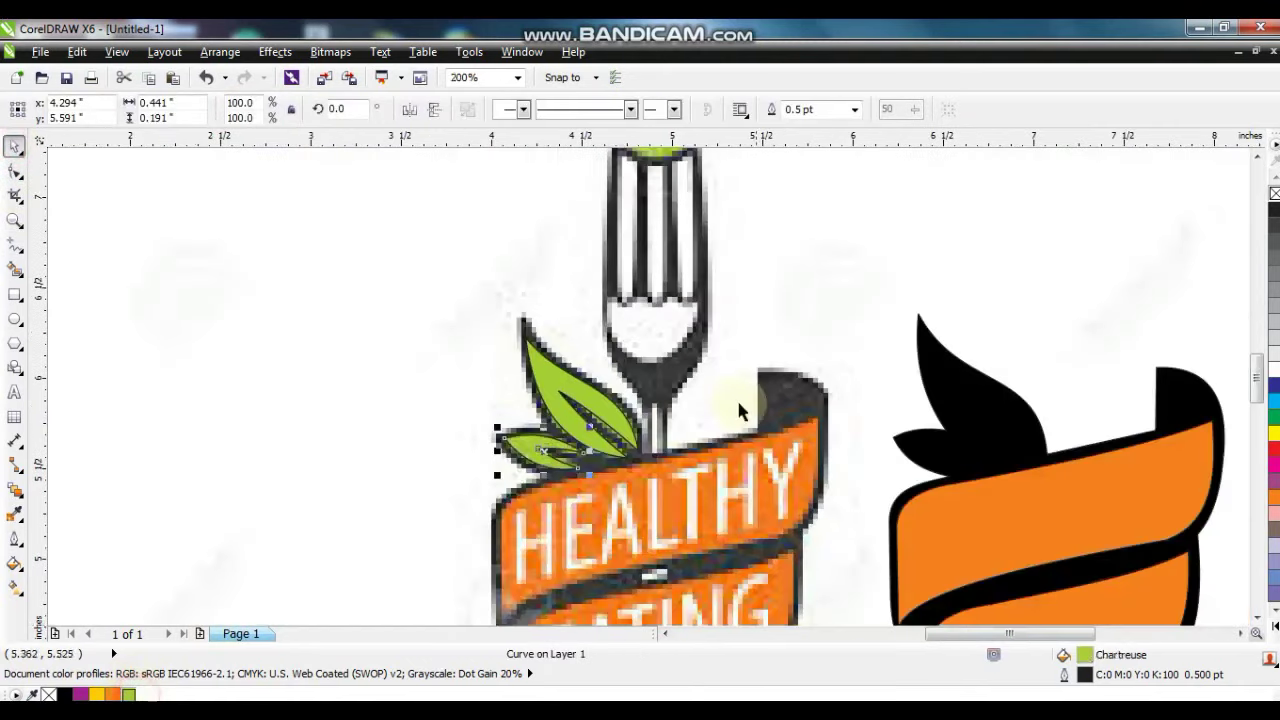
{"action": "left_click", "coordinate": [600, 418], "text": "shift"}
{"action": "left_click_drag", "start_coordinate": [558, 395], "coordinate": [957, 399]}
{"action": "right_click", "coordinate": [1273, 194]}
{"action": "left_click", "coordinate": [1162, 254]}
- Move the small green lower leaf onto the silhouette's lower leaf and bring it to the front
{"action": "key", "text": "shift+F2"}
{"action": "left_click_drag", "start_coordinate": [1077, 266], "coordinate": [625, 572]}
{"action": "key", "text": "shift+F2"}
{"action": "left_click", "coordinate": [635, 573]}
{"action": "left_click", "coordinate": [803, 536]}
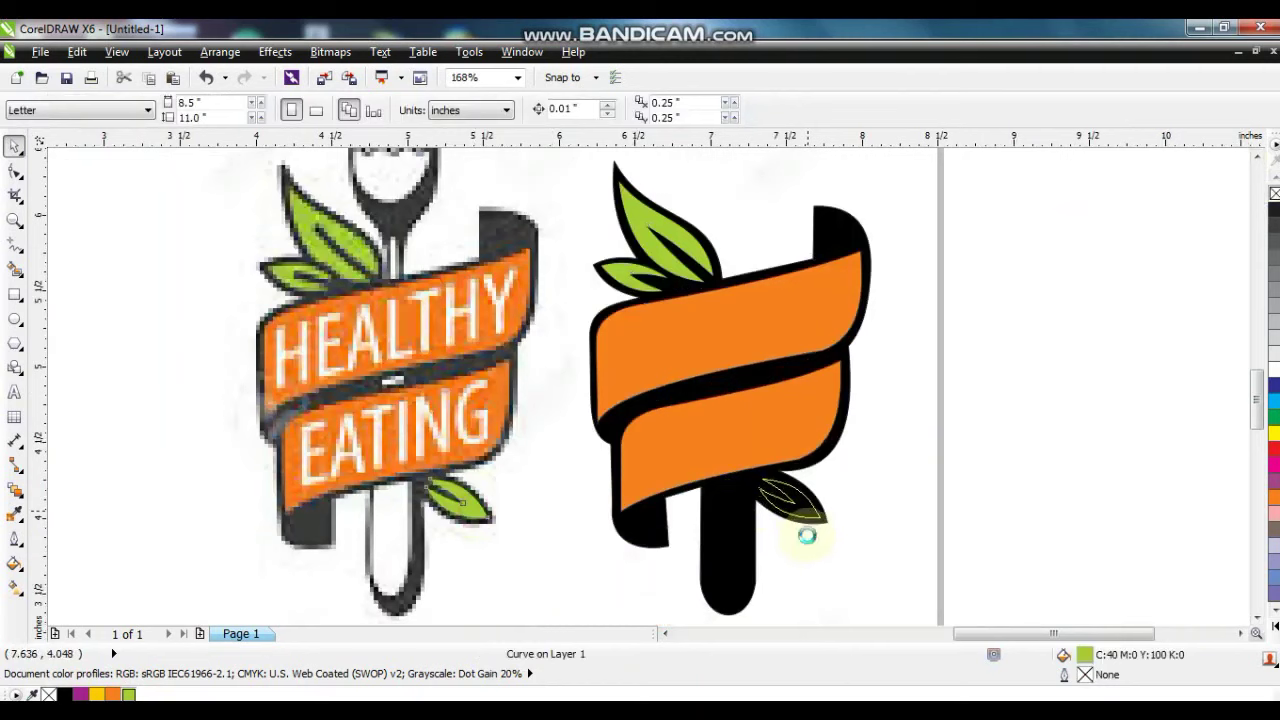
{"action": "key", "text": "shift+Page_Up"}
{"action": "left_click", "coordinate": [1078, 470]}
- Trace the white interior of the handle below the EATING banner as a closed four-node shape
{"action": "left_click", "coordinate": [15, 220]}
{"action": "left_click_drag", "start_coordinate": [292, 402], "coordinate": [562, 628]}
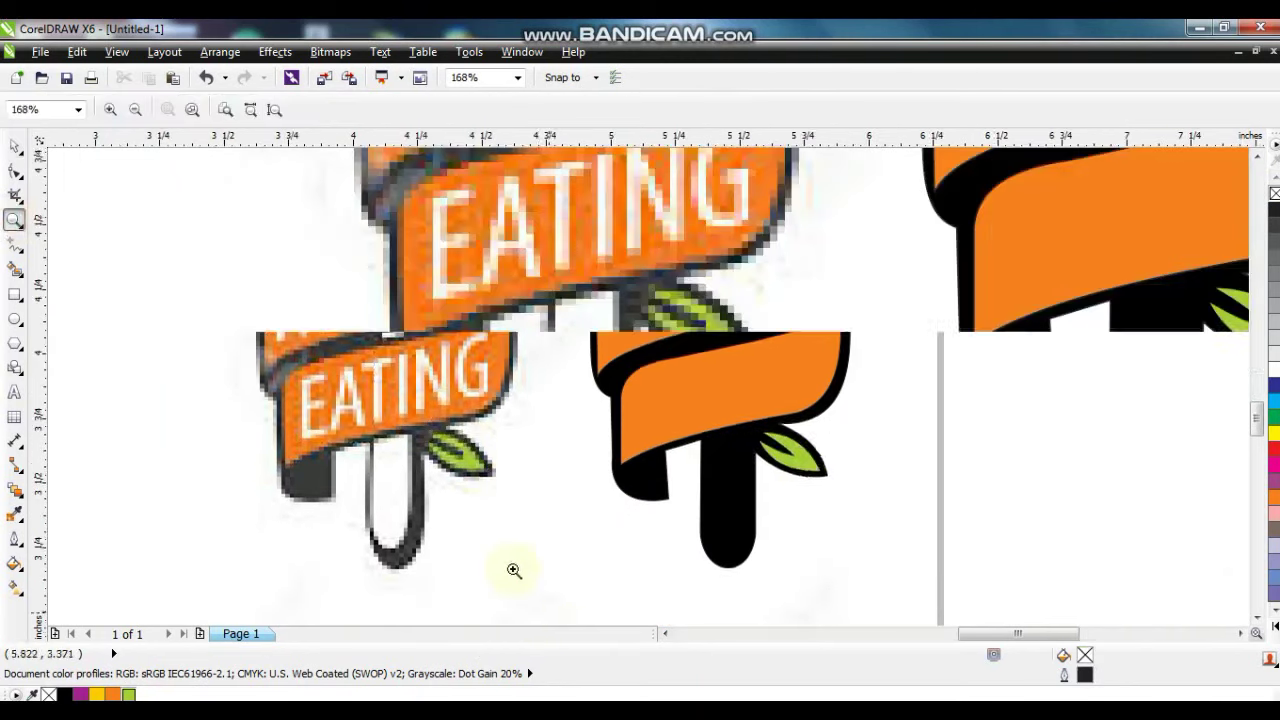
{"action": "left_click", "coordinate": [15, 295]}
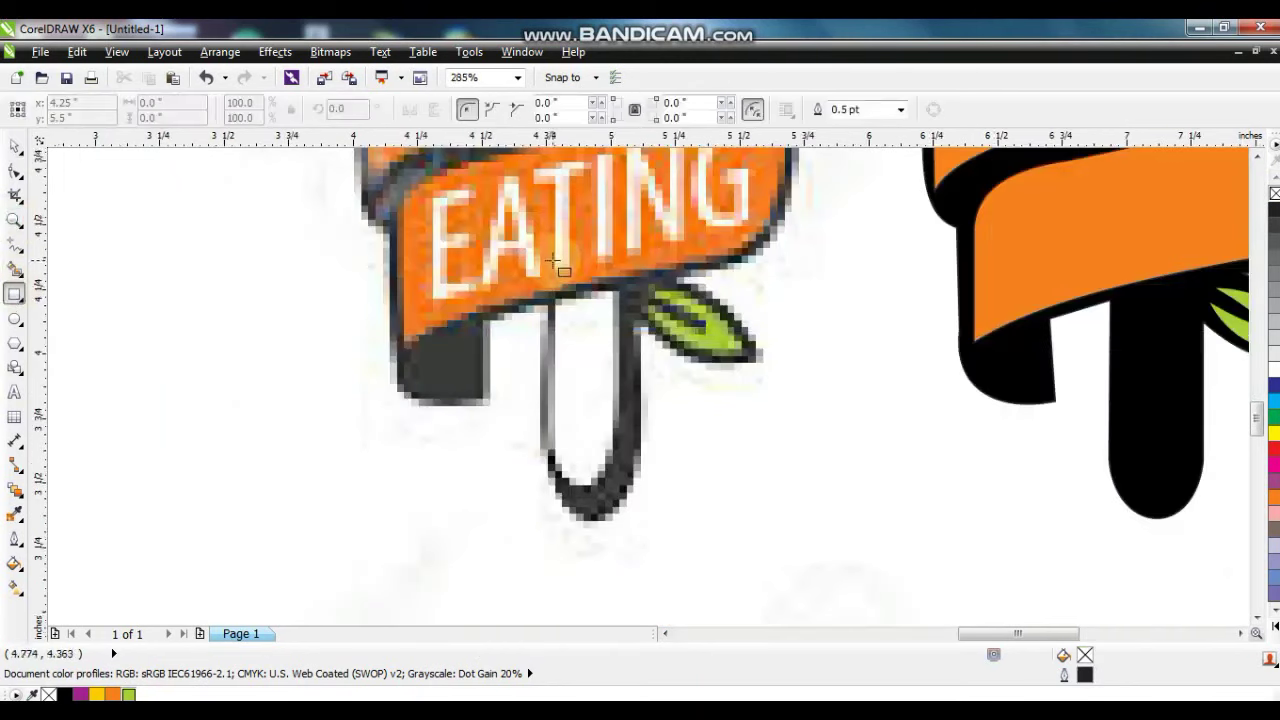
{"action": "left_click", "coordinate": [10, 245]}
{"action": "left_click", "coordinate": [551, 302]}
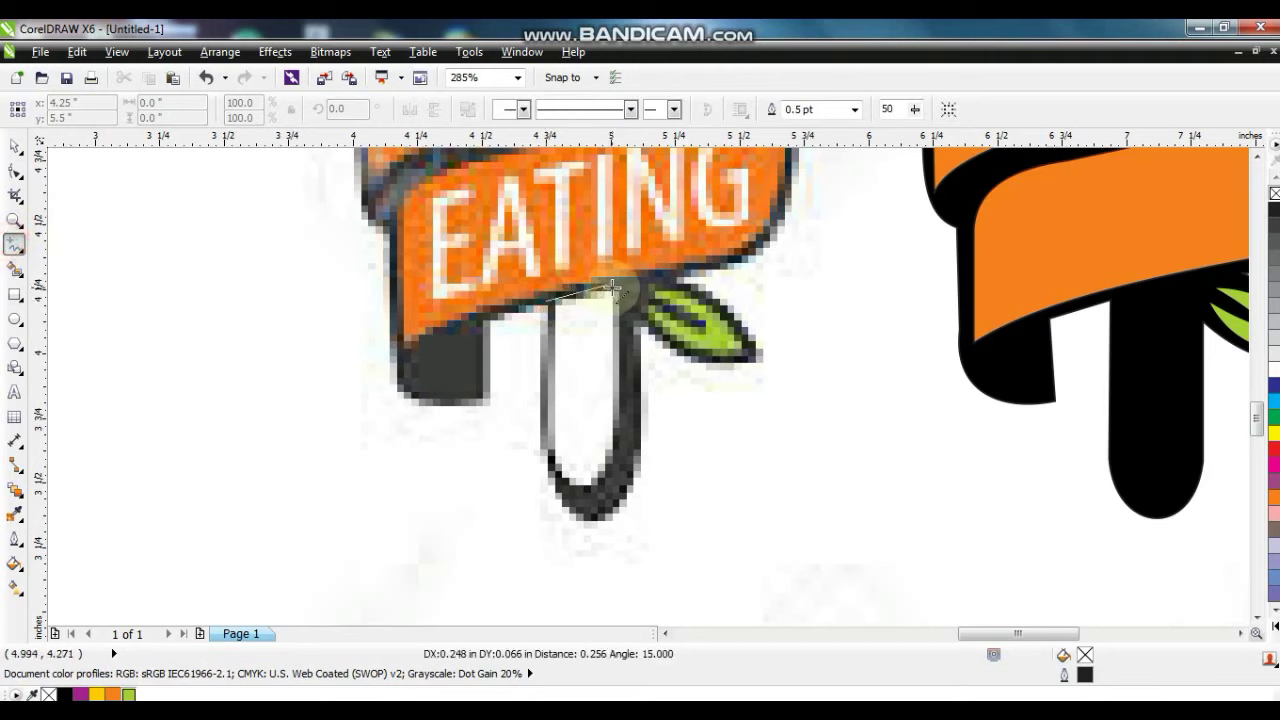
{"action": "left_click", "coordinate": [619, 285]}
{"action": "left_click", "coordinate": [608, 453]}
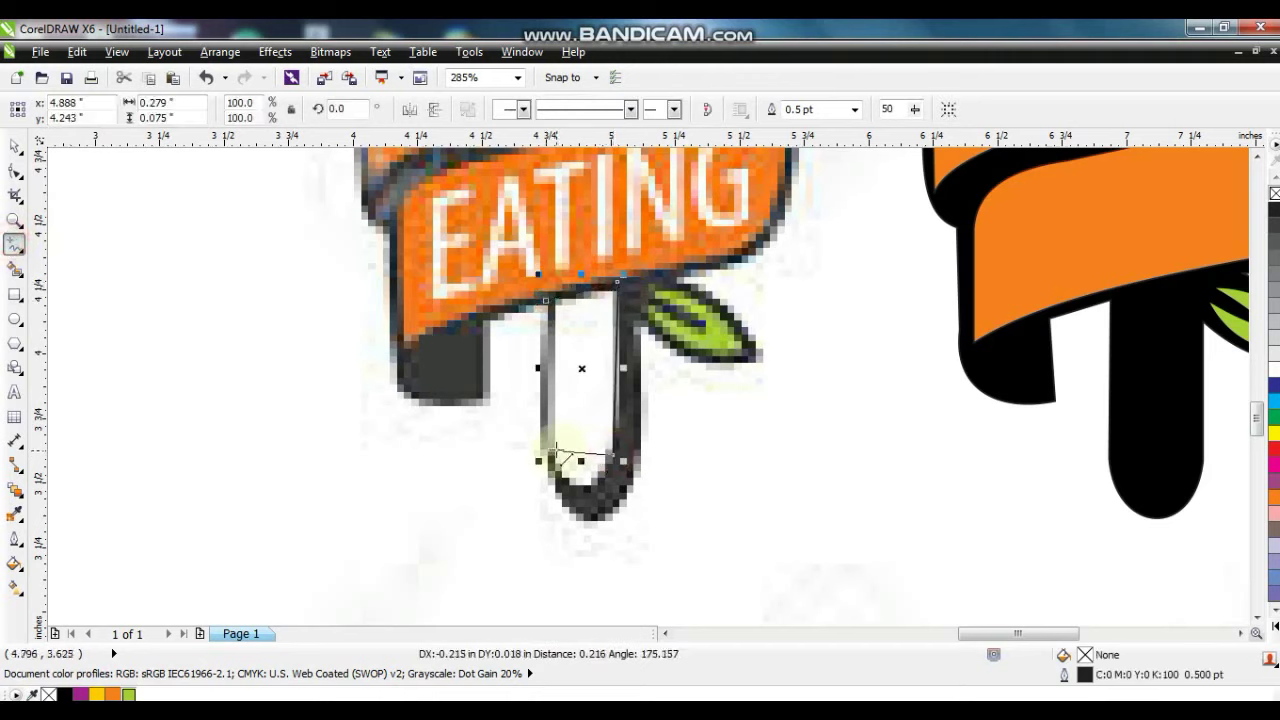
{"action": "double_click", "coordinate": [553, 455]}
{"action": "key", "text": "F10"}
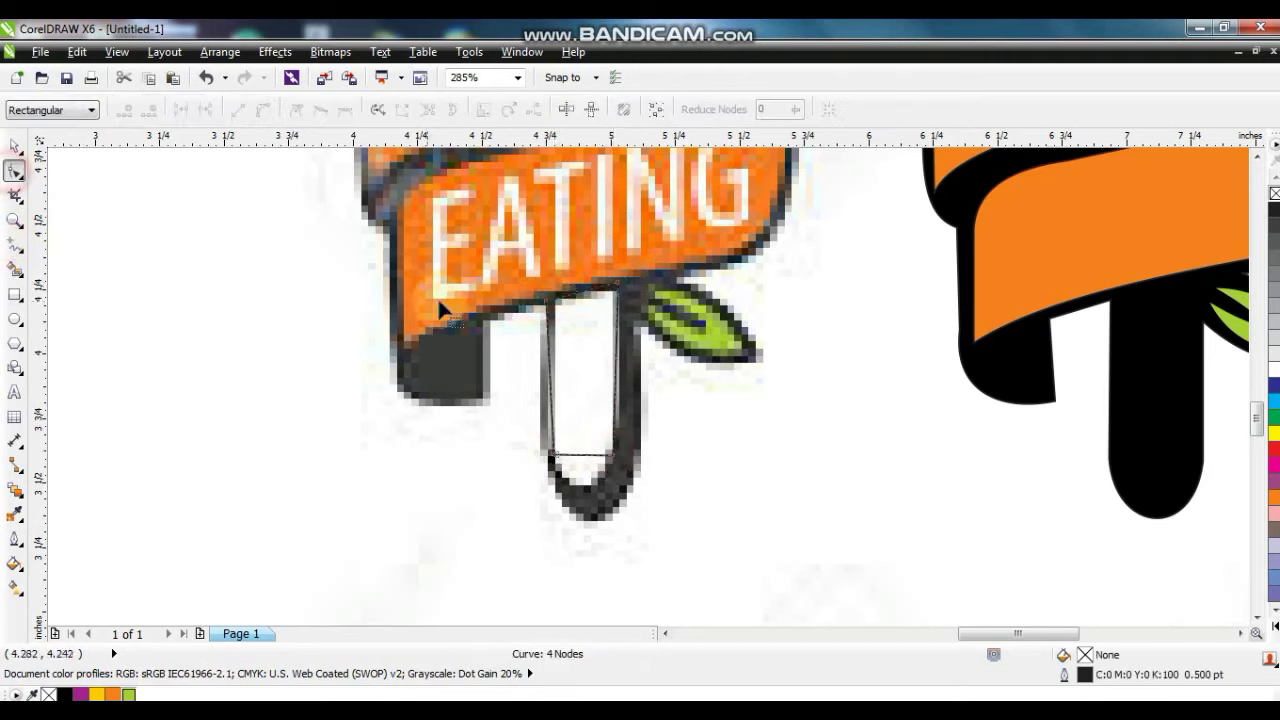
{"action": "left_click_drag", "start_coordinate": [545, 298], "coordinate": [555, 296]}
- Convert the handle interior's segments to curves, fit its corner nodes to the reference and round its lower end
{"action": "left_click_drag", "start_coordinate": [487, 262], "coordinate": [672, 490]}
{"action": "key", "text": "shift+F2"}
{"action": "left_click", "coordinate": [265, 112]}
{"action": "left_click", "coordinate": [762, 190]}
{"action": "left_click_drag", "start_coordinate": [732, 163], "coordinate": [732, 172]}
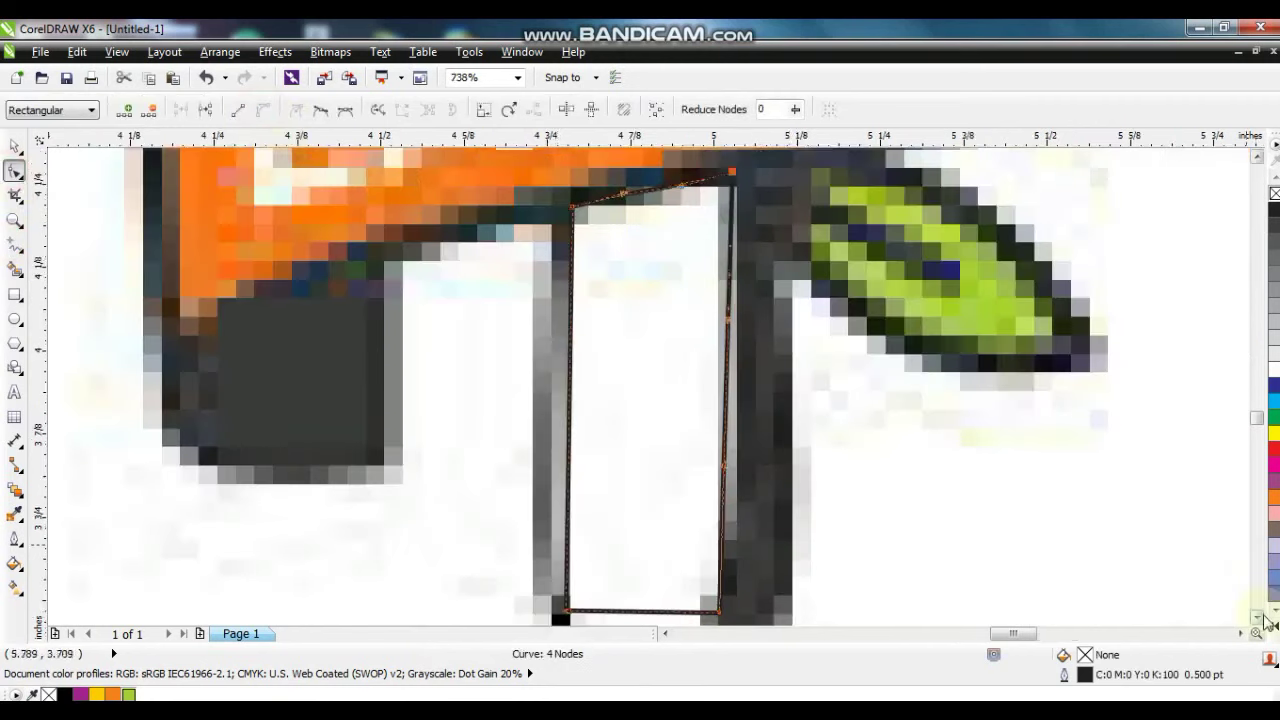
{"action": "scroll", "coordinate": [1265, 622], "scroll_direction": "down", "scroll_amount": 2}
{"action": "left_click_drag", "start_coordinate": [623, 517], "coordinate": [742, 540]}
{"action": "left_click", "coordinate": [672, 552]}
{"action": "left_click_drag", "start_coordinate": [670, 516], "coordinate": [650, 592]}
{"action": "left_click", "coordinate": [651, 556]}
{"action": "left_click", "coordinate": [15, 147]}
- Fill the handle interior white and place it on the silhouette's handle
{"action": "scroll", "coordinate": [812, 445], "scroll_direction": "down", "scroll_amount": 1}
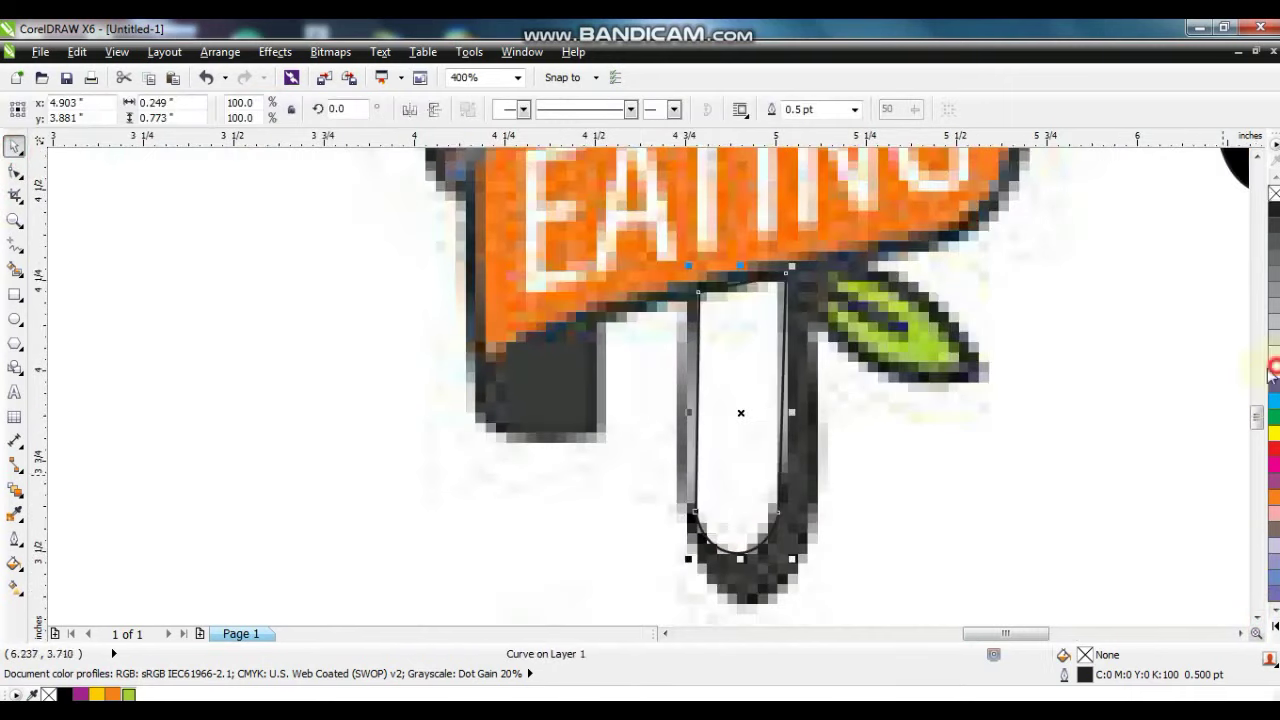
{"action": "scroll", "coordinate": [826, 409], "scroll_direction": "down", "scroll_amount": 2}
{"action": "left_click_drag", "start_coordinate": [826, 409], "coordinate": [1217, 440]}
{"action": "left_click", "coordinate": [1163, 245]}
{"action": "key", "text": "shift+F2"}
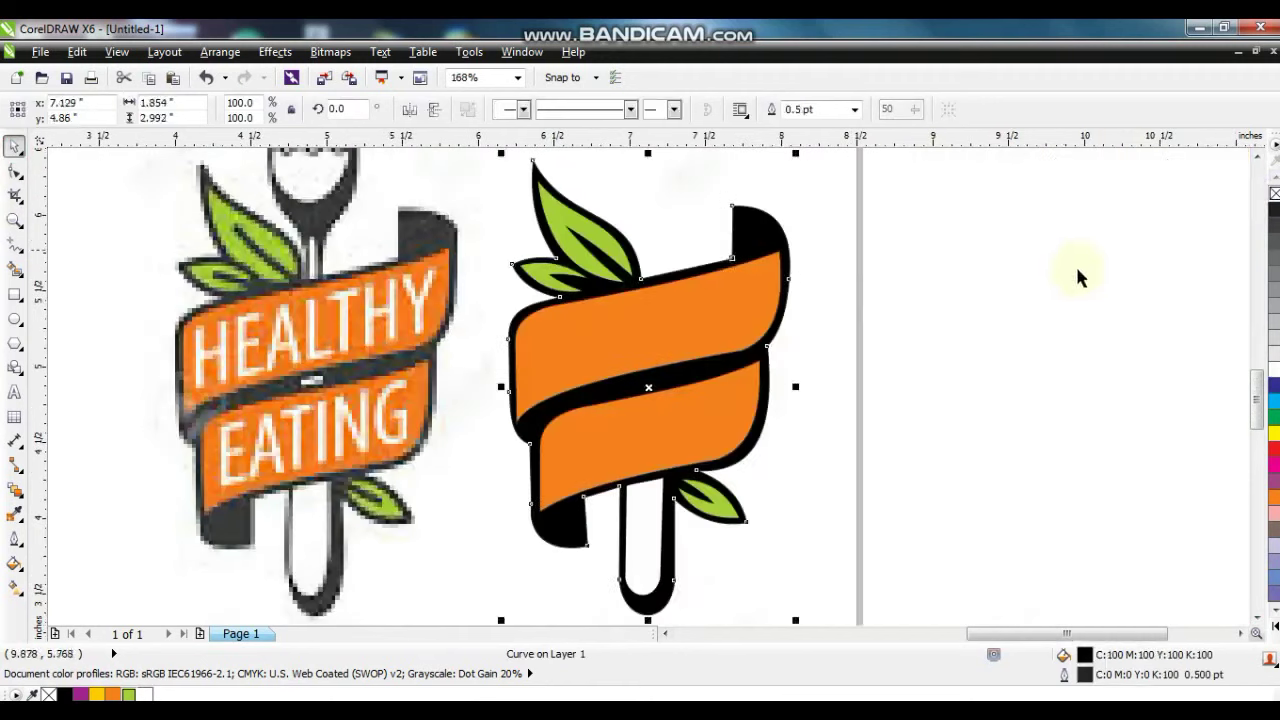
{"action": "left_click", "coordinate": [1031, 330]}
- Trace the left half of the fork from the HEALTHY banner up to the green ball as a closed straight-sided shape
{"action": "left_click", "coordinate": [14, 220]}
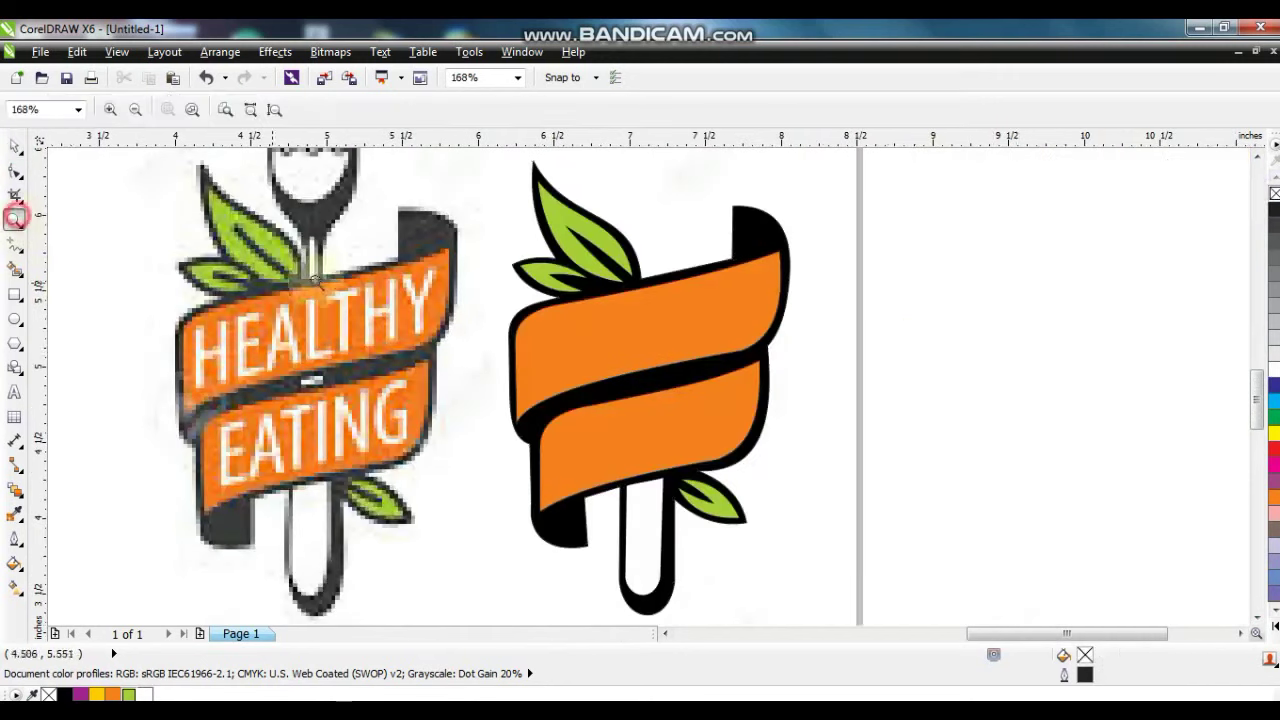
{"action": "right_click", "coordinate": [329, 280]}
{"action": "left_click_drag", "start_coordinate": [478, 250], "coordinate": [723, 402]}
{"action": "left_click_drag", "start_coordinate": [378, 186], "coordinate": [706, 561]}
{"action": "left_click", "coordinate": [14, 249]}
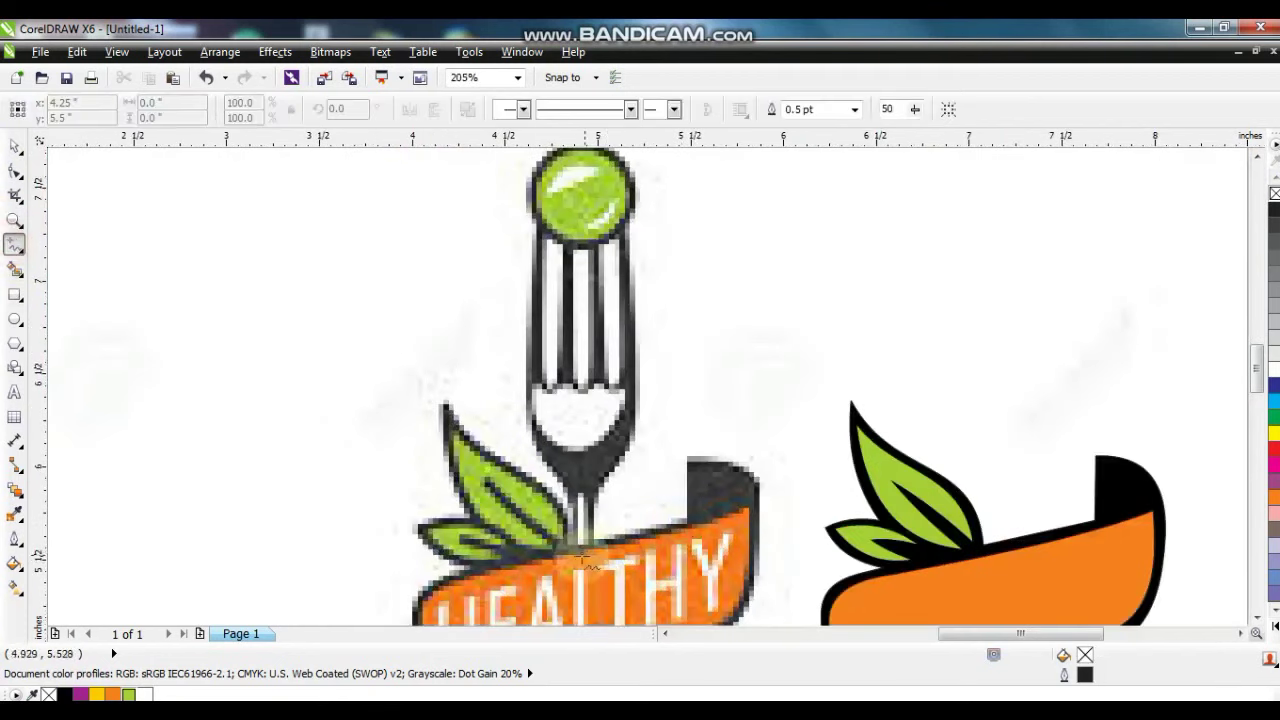
{"action": "left_click", "coordinate": [571, 553]}
{"action": "double_click", "coordinate": [571, 487]}
{"action": "double_click", "coordinate": [524, 387]}
{"action": "double_click", "coordinate": [538, 185]}
{"action": "double_click", "coordinate": [589, 221]}
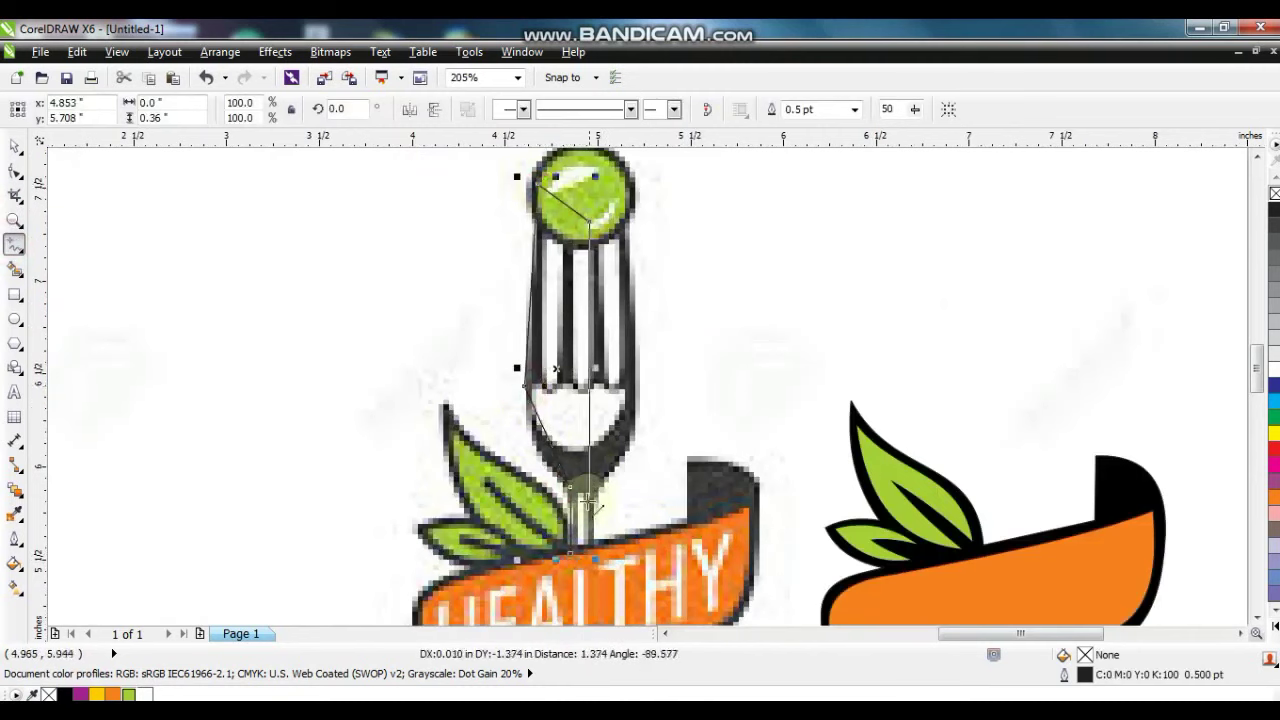
{"action": "left_click", "coordinate": [570, 558]}
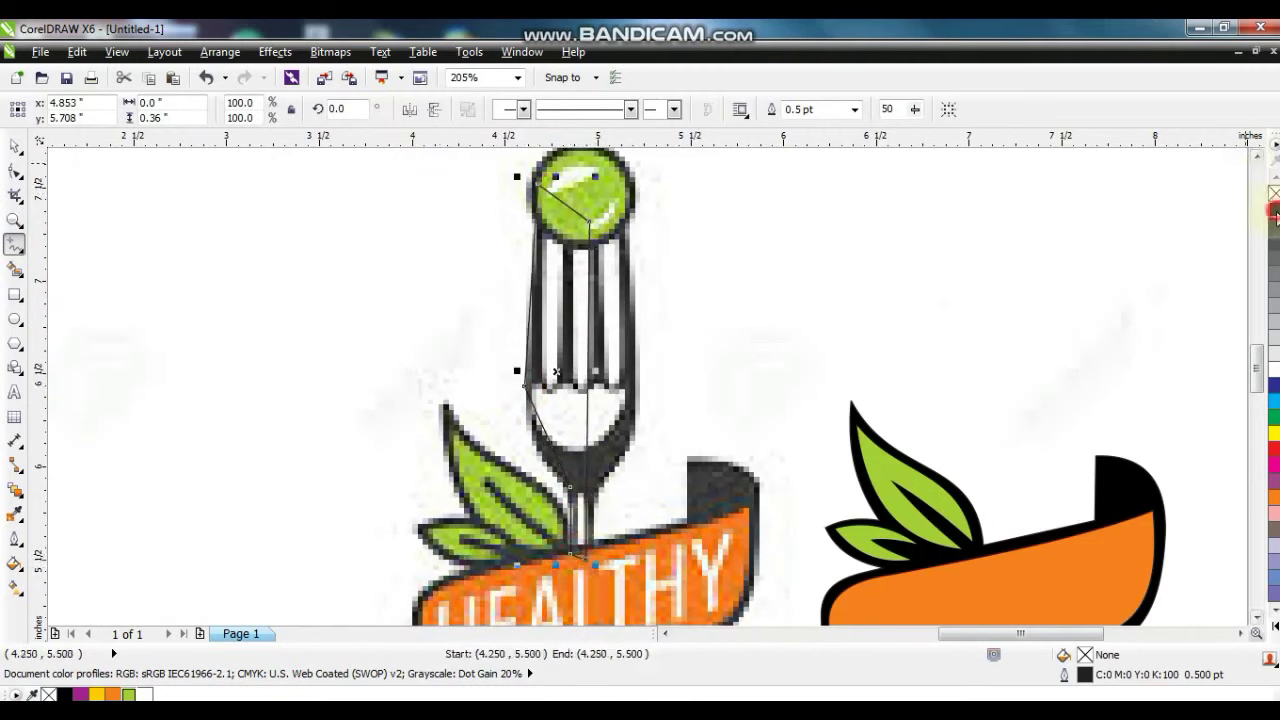
- Fill the half-fork shape black (K:100) and curve its lower outer edge to match the fork's bowl
{"action": "left_click", "coordinate": [1274, 211]}
{"action": "left_click", "coordinate": [14, 172]}
{"action": "left_click_drag", "start_coordinate": [320, 240], "coordinate": [710, 634]}
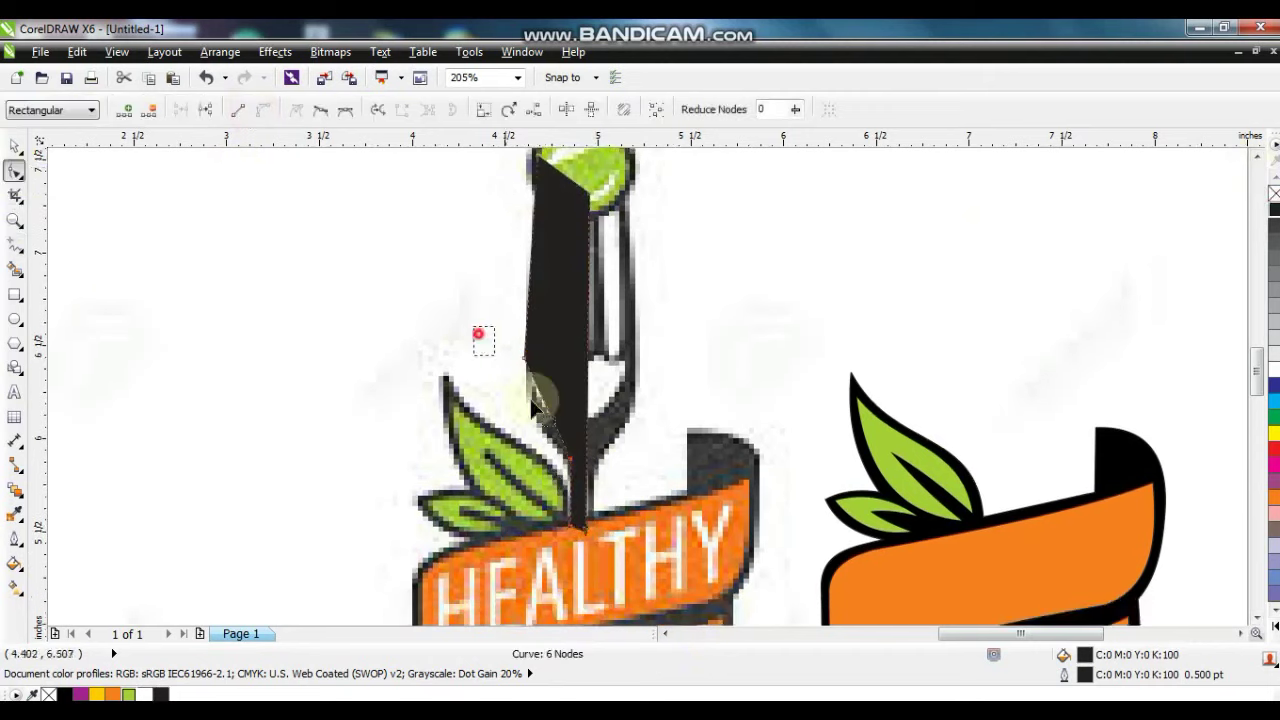
{"action": "left_click_drag", "start_coordinate": [540, 400], "coordinate": [555, 445]}
{"action": "left_click", "coordinate": [12, 147]}
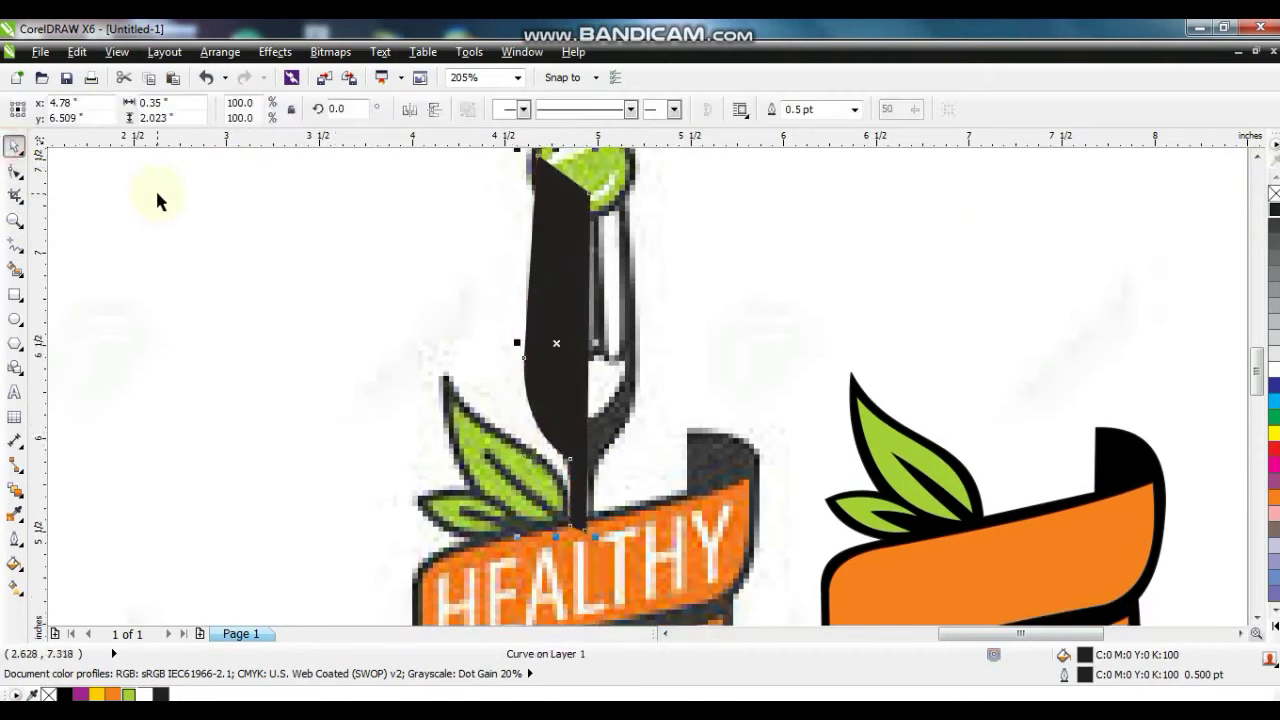
- Mirror a copy of the half fork, weld both halves into a full fork and place it beside the reference
{"action": "left_click", "coordinate": [416, 109]}
{"action": "left_click_drag", "start_coordinate": [545, 263], "coordinate": [336, 287]}
{"action": "left_click", "coordinate": [565, 272], "text": "shift"}
{"action": "left_click", "coordinate": [585, 109]}
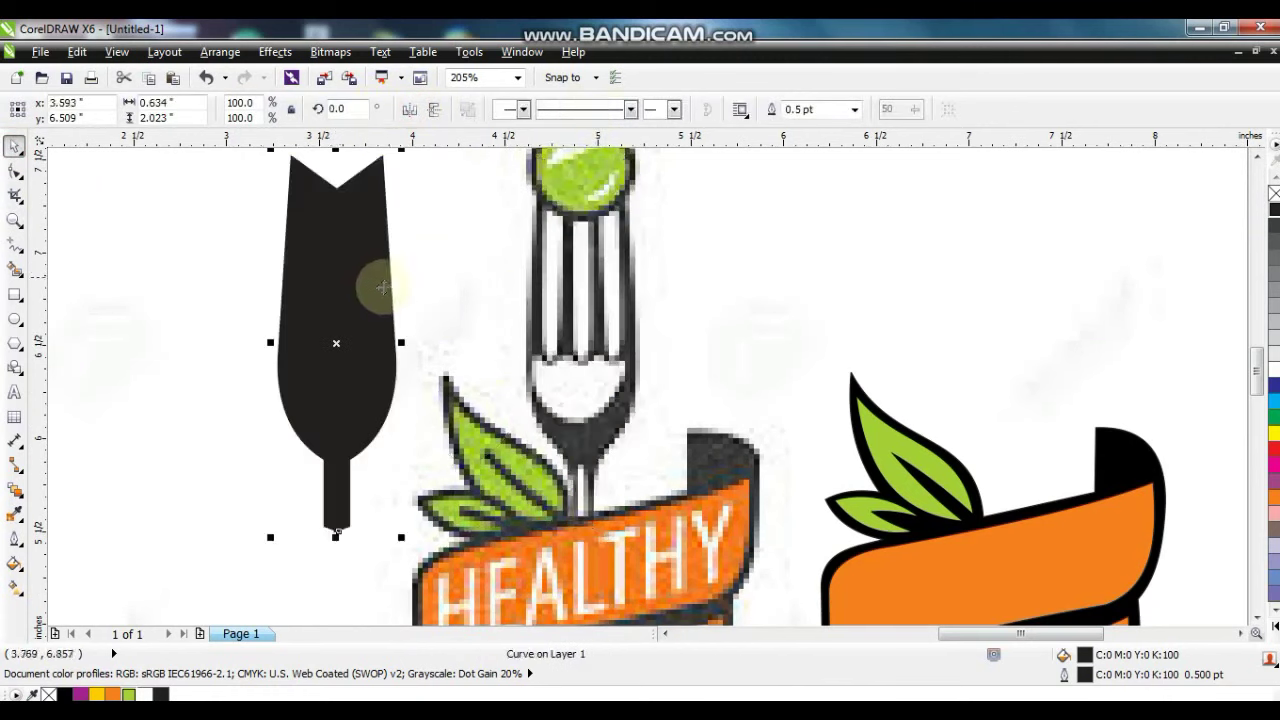
- Draw a circle around the dark outer rim of the green ball at the fork's tip
{"action": "left_click", "coordinate": [14, 219]}
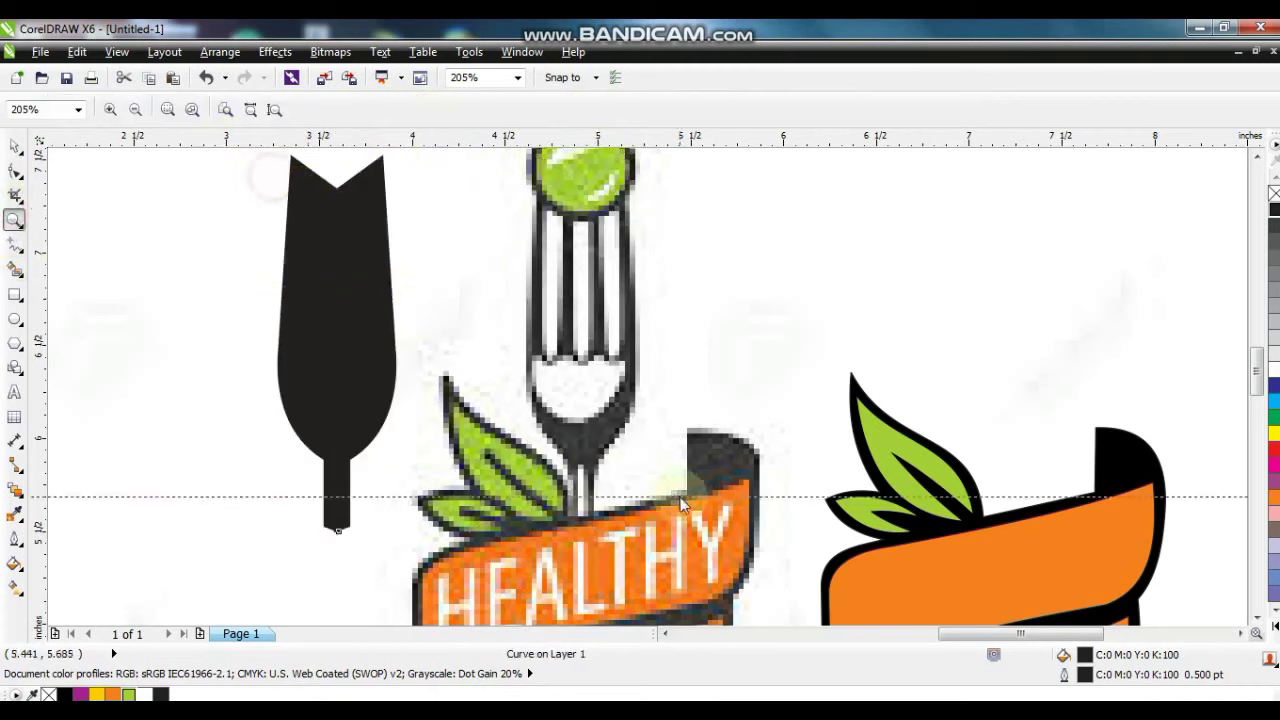
{"action": "key", "text": "ctrl+z"}
{"action": "left_click", "coordinate": [1257, 155]}
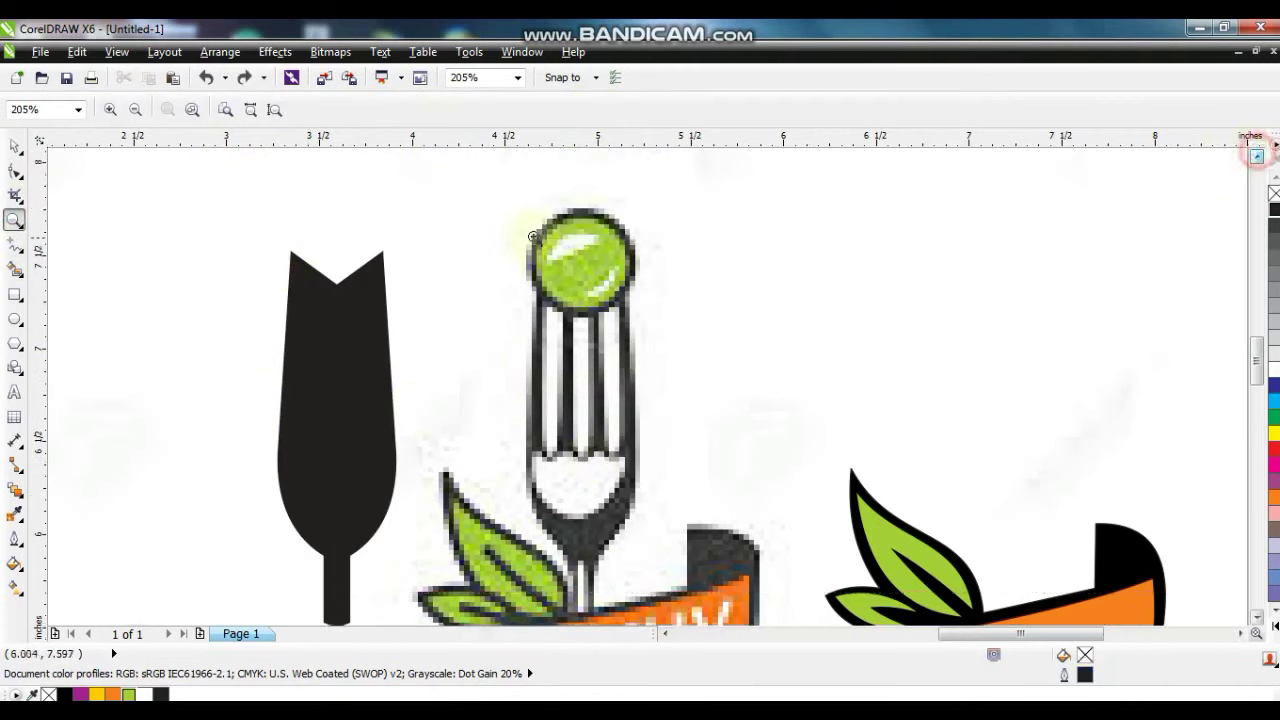
{"action": "left_click", "coordinate": [14, 318]}
{"action": "left_click_drag", "start_coordinate": [514, 197], "coordinate": [644, 326]}
- Centre the rim circle horizontally on the black fork shape and weld the two together
{"action": "left_click", "coordinate": [14, 146]}
{"action": "left_click", "coordinate": [351, 306], "text": "shift"}
{"action": "key", "text": "c"}
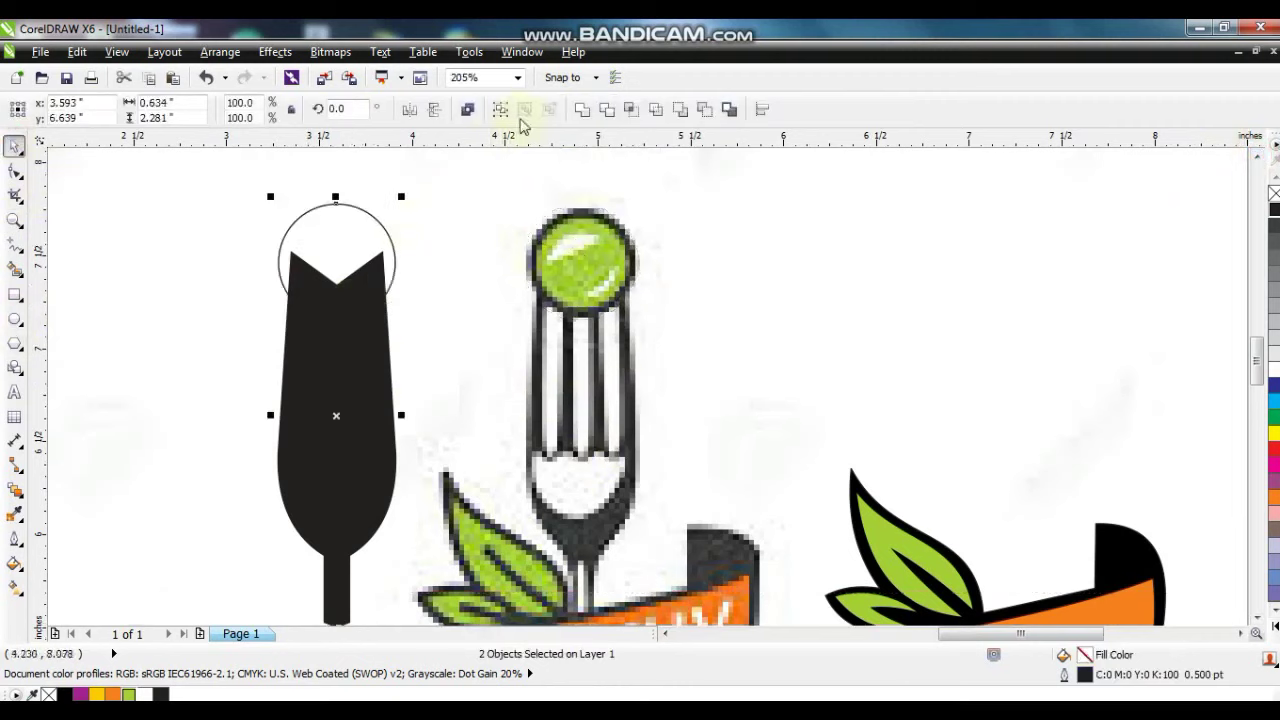
{"action": "left_click", "coordinate": [582, 110]}
{"action": "key", "text": "Escape"}
- Draw a circle about 0.51 inches in diameter over the reference's green ball and fill it green (Chartreuse)
{"action": "left_click", "coordinate": [14, 318]}
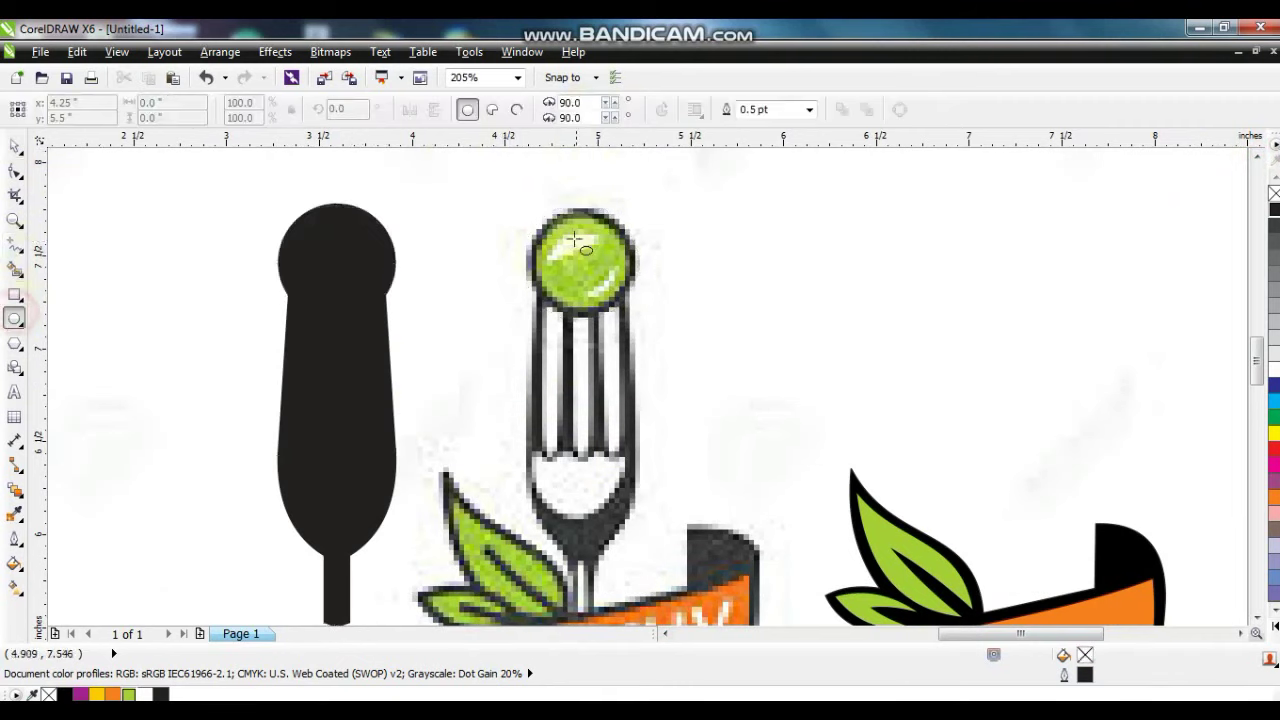
{"action": "left_click_drag", "start_coordinate": [534, 217], "coordinate": [628, 311]}
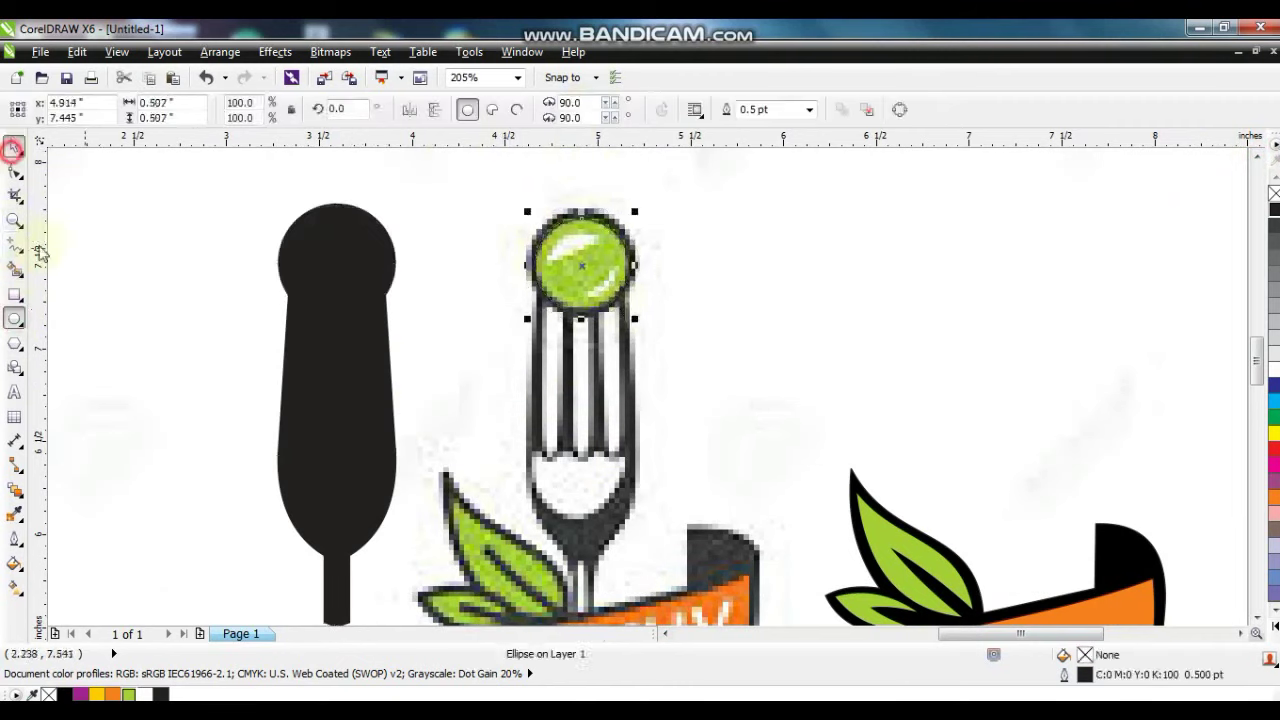
{"action": "left_click", "coordinate": [127, 693]}
- Centre the green circle horizontally on the fork, position it inside the black round tip and remove its outline
{"action": "left_click", "coordinate": [309, 286], "text": "shift"}
{"action": "key", "text": "c"}
{"action": "left_click", "coordinate": [343, 274]}
{"action": "left_click_drag", "start_coordinate": [333, 283], "coordinate": [331, 273]}
{"action": "right_click", "coordinate": [1274, 196]}
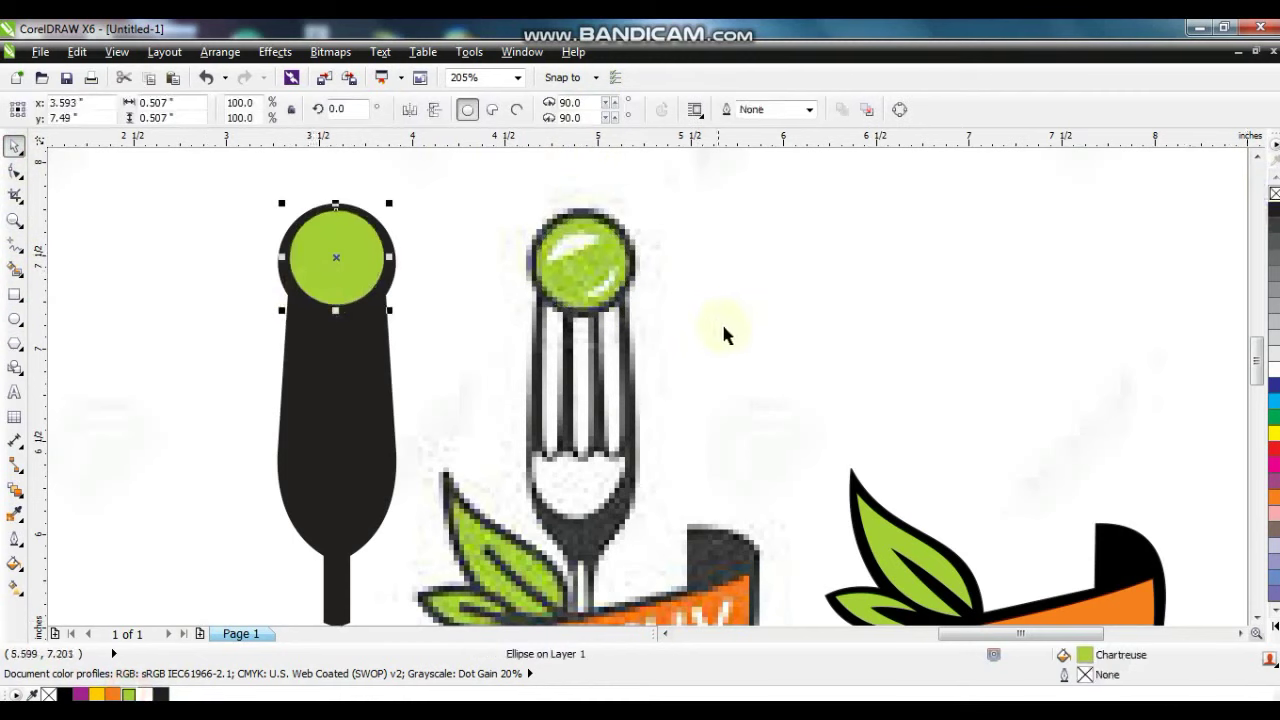
{"action": "left_click", "coordinate": [64, 304]}
- Draw a vertical rectangle about 0.11 by 0.81 inches over a fork slot and fully round its corners
{"action": "left_click", "coordinate": [14, 296]}
{"action": "mouse_move", "coordinate": [538, 305]}
{"action": "left_mouse_down"}
{"action": "mouse_move", "coordinate": [558, 455]}
{"action": "mouse_move", "coordinate": [616, 478]}
{"action": "left_mouse_up"}
{"action": "left_click", "coordinate": [15, 172]}
{"action": "left_click", "coordinate": [14, 147]}
- Move the rounded slot onto the black fork, fill it white and duplicate it into three evenly spaced slots
{"action": "left_click_drag", "start_coordinate": [549, 380], "coordinate": [333, 371]}
{"action": "left_click", "coordinate": [1274, 370]}
{"action": "right_click", "coordinate": [333, 371]}
{"action": "key", "text": "ctrl+r"}
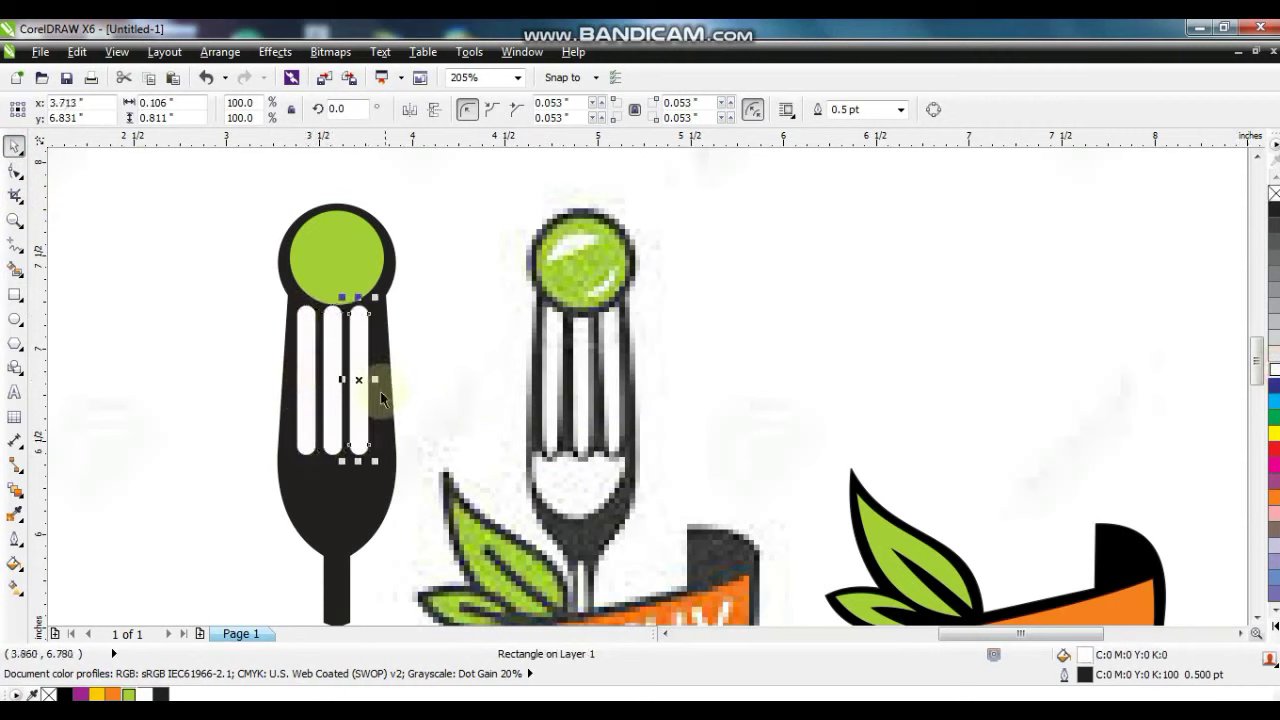
- Combine the three white slots into one object and centre it horizontally on the fork
{"action": "left_click", "coordinate": [330, 358], "text": "shift"}
{"action": "left_click", "coordinate": [306, 362], "text": "shift"}
{"action": "left_click", "coordinate": [468, 109]}
{"action": "left_click", "coordinate": [396, 404], "text": "shift"}
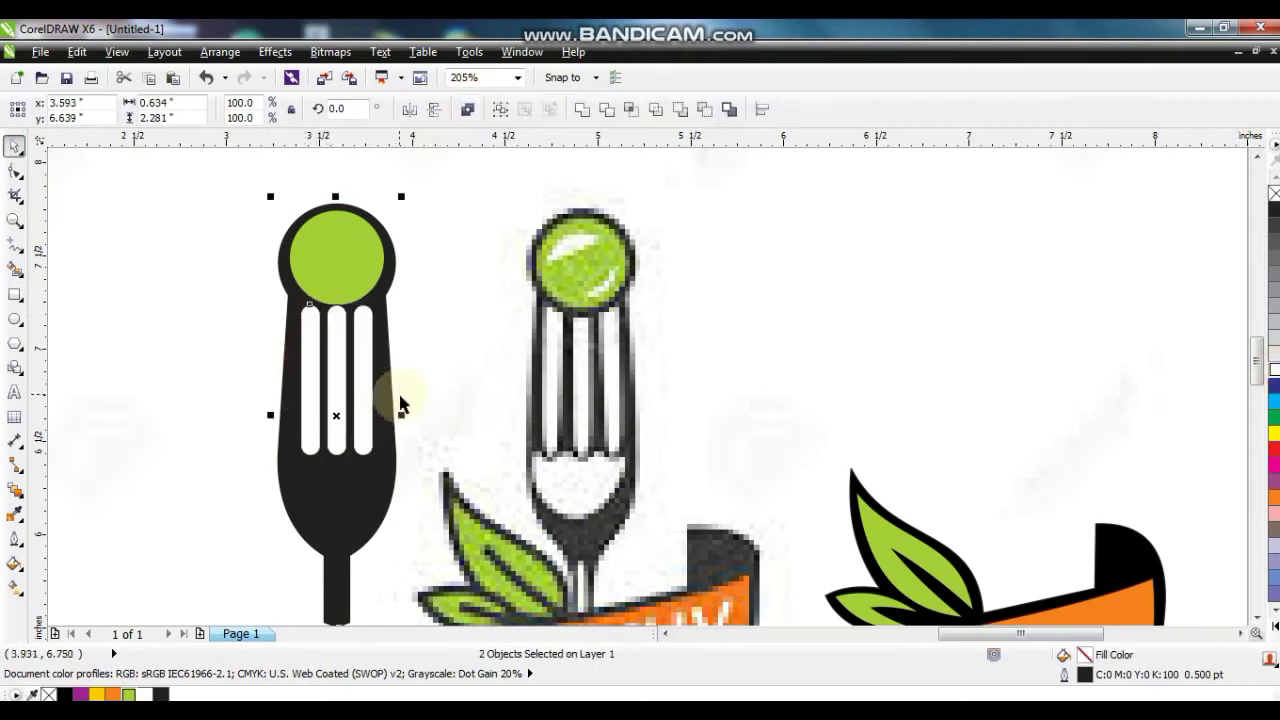
{"action": "left_click", "coordinate": [440, 357]}
- Stretch the slots upward to about 0.97 inches high and combine them with the fork as cut-outs
{"action": "left_click", "coordinate": [337, 340]}
{"action": "left_click_drag", "start_coordinate": [336, 297], "coordinate": [336, 267]}
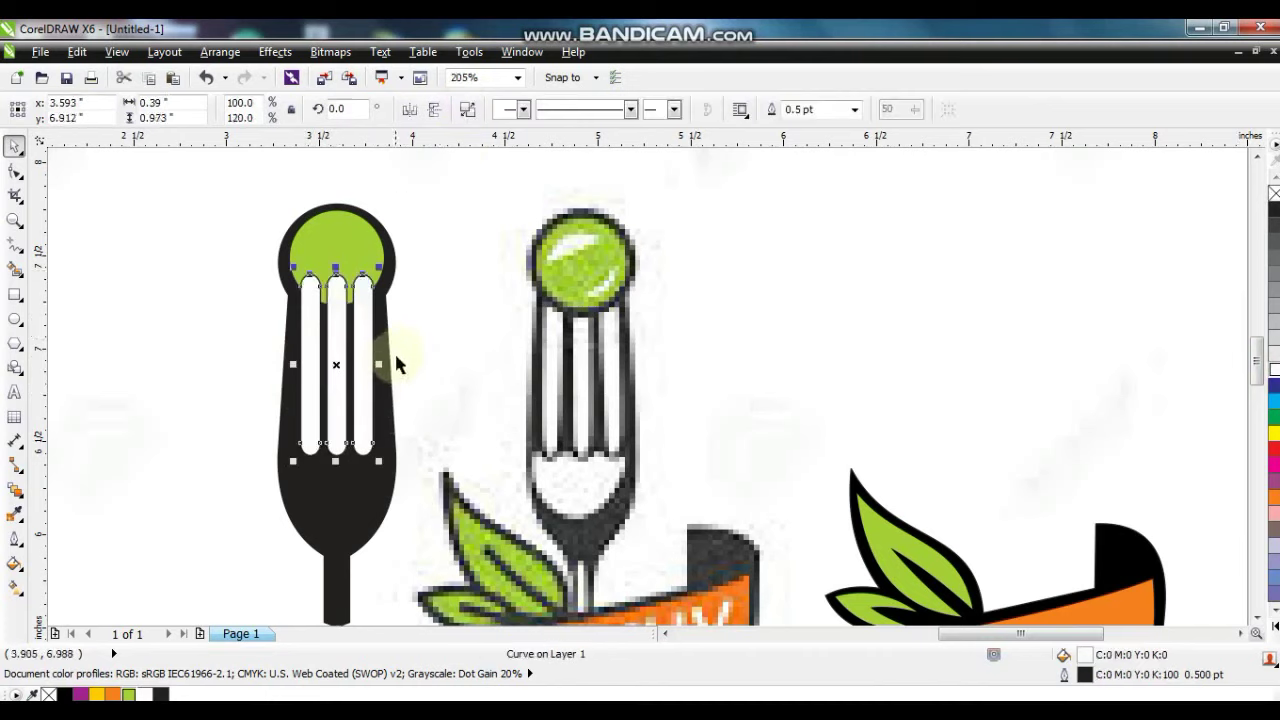
{"action": "left_click", "coordinate": [385, 385], "text": "shift"}
{"action": "left_click", "coordinate": [466, 110]}
{"action": "left_click", "coordinate": [487, 455]}
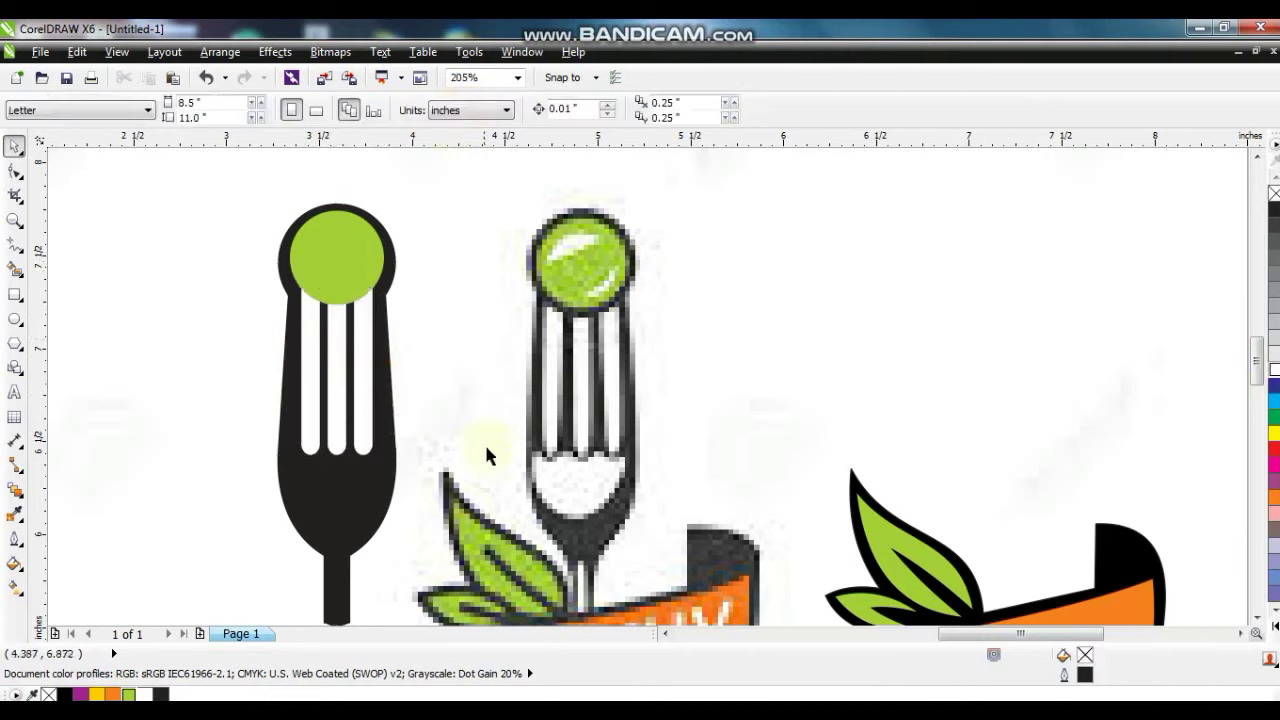
- Draw an ellipse about 0.39 by 0.44 inches on the fork's head, fill it white and enlarge it to about 0.51 inches wide
{"action": "left_click", "coordinate": [15, 319]}
{"action": "left_click_drag", "start_coordinate": [295, 462], "coordinate": [373, 547]}
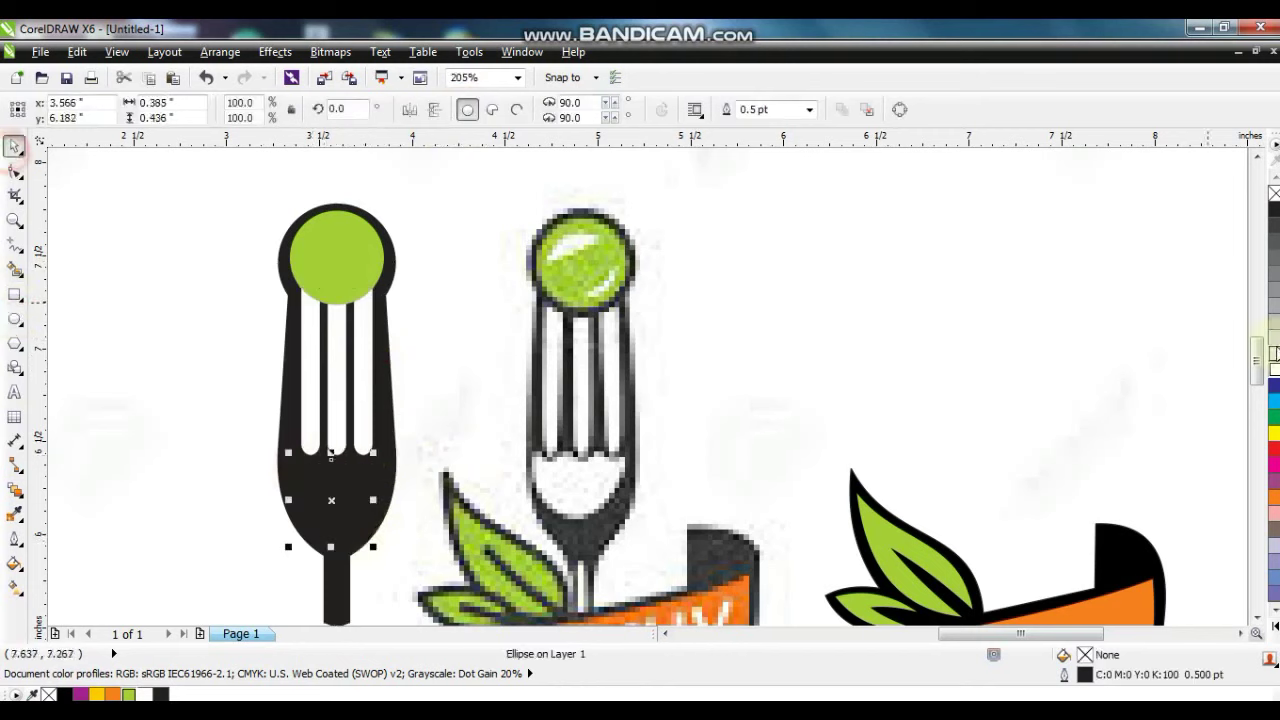
{"action": "left_click", "coordinate": [1274, 367]}
{"action": "left_click_drag", "start_coordinate": [374, 452], "coordinate": [380, 445]}
{"action": "left_click_drag", "start_coordinate": [289, 446], "coordinate": [281, 438]}
{"action": "left_click_drag", "start_coordinate": [379, 438], "coordinate": [391, 426]}
{"action": "left_click_drag", "start_coordinate": [349, 475], "coordinate": [344, 469]}
- Draw a rectangle over the white ellipse's upper half, trim the ellipse with it and delete the rectangle
{"action": "left_click", "coordinate": [14, 290]}
{"action": "left_click_drag", "start_coordinate": [231, 401], "coordinate": [420, 476]}
{"action": "key", "text": "space"}
{"action": "left_click", "coordinate": [341, 512], "text": "shift"}
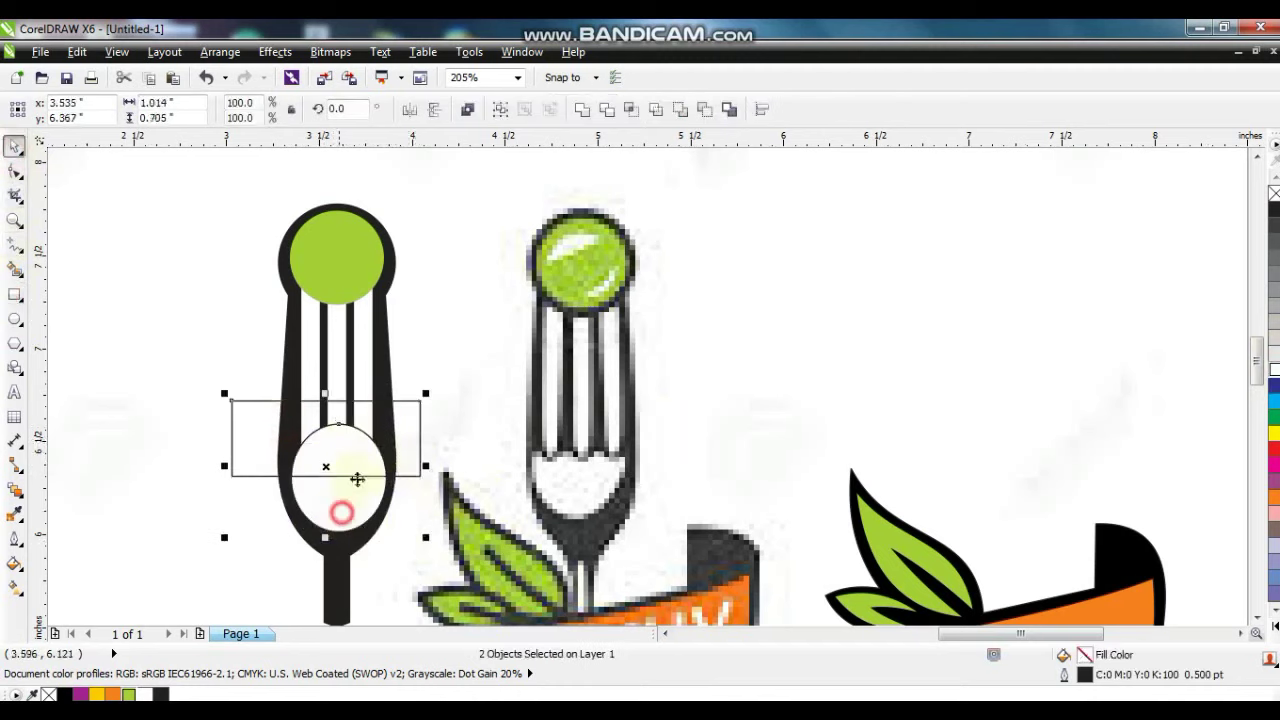
{"action": "left_click", "coordinate": [604, 110]}
{"action": "key", "text": "Delete"}
{"action": "left_click", "coordinate": [338, 460]}
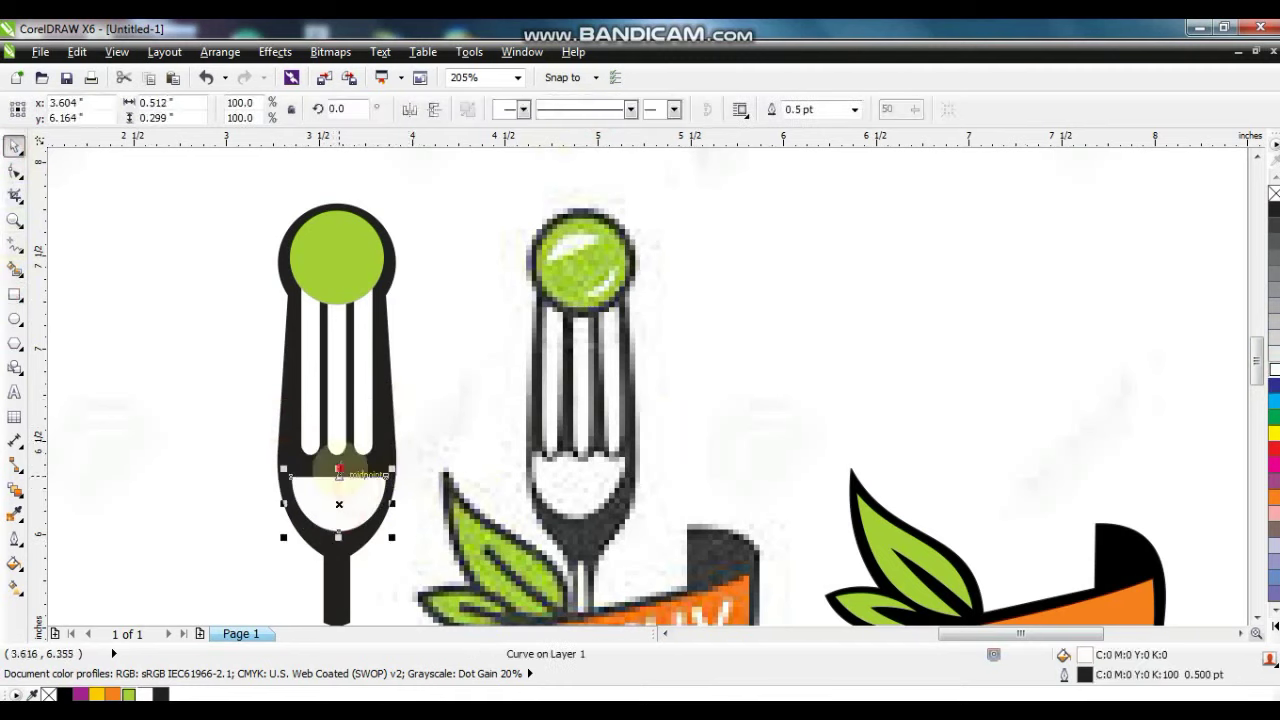
{"action": "left_click", "coordinate": [385, 432]}
- Trace the reference ball's upper highlight as a closed crescent about 0.27 by 0.16 inches with a curved upper edge
{"action": "key", "text": "z"}
{"action": "left_click_drag", "start_coordinate": [503, 194], "coordinate": [729, 357]}
{"action": "key", "text": "F5"}
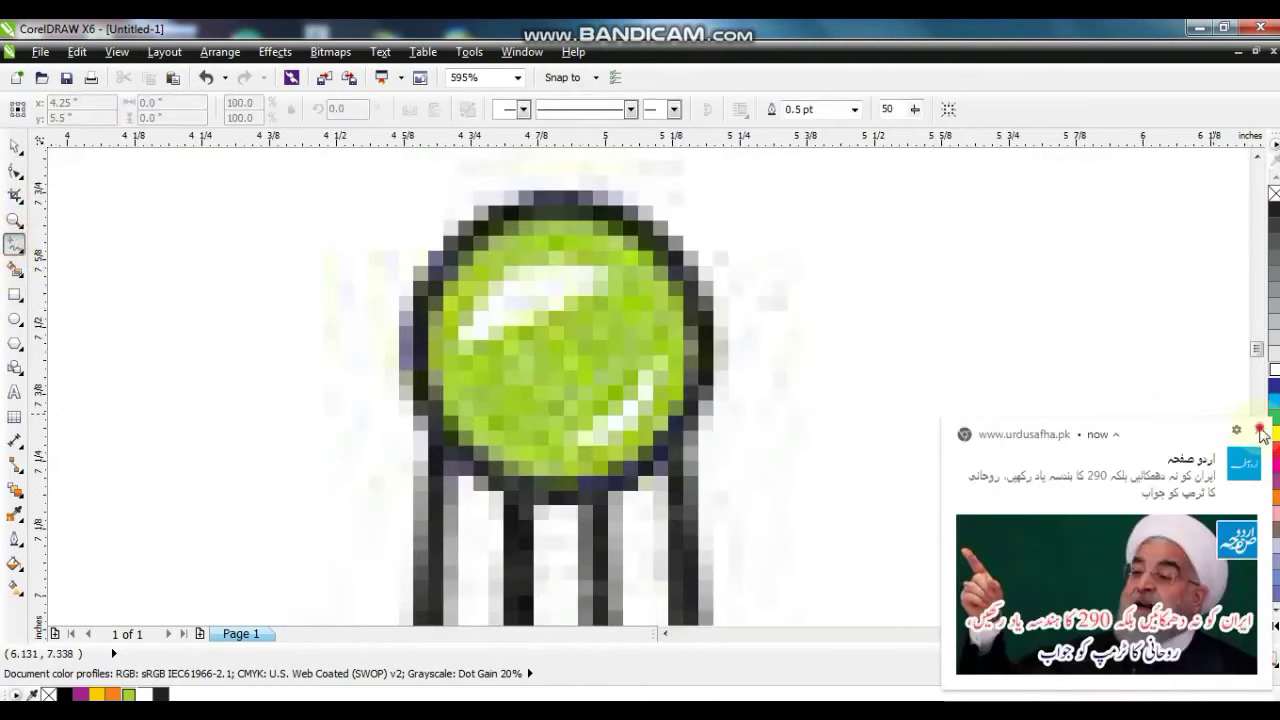
{"action": "left_click", "coordinate": [1262, 434]}
{"action": "left_click", "coordinate": [607, 275]}
{"action": "left_click", "coordinate": [457, 350]}
{"action": "left_click", "coordinate": [607, 275]}
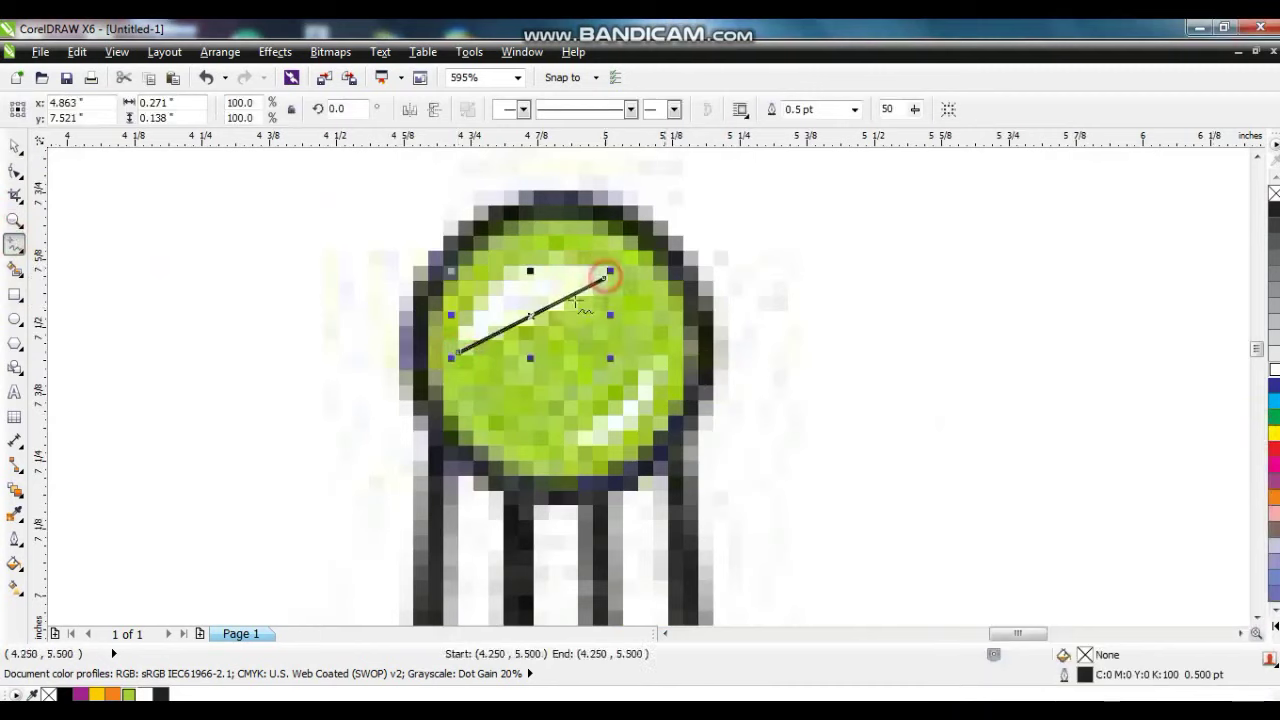
{"action": "left_click", "coordinate": [14, 170]}
{"action": "left_click_drag", "start_coordinate": [525, 316], "coordinate": [510, 274]}
{"action": "left_click", "coordinate": [14, 145]}
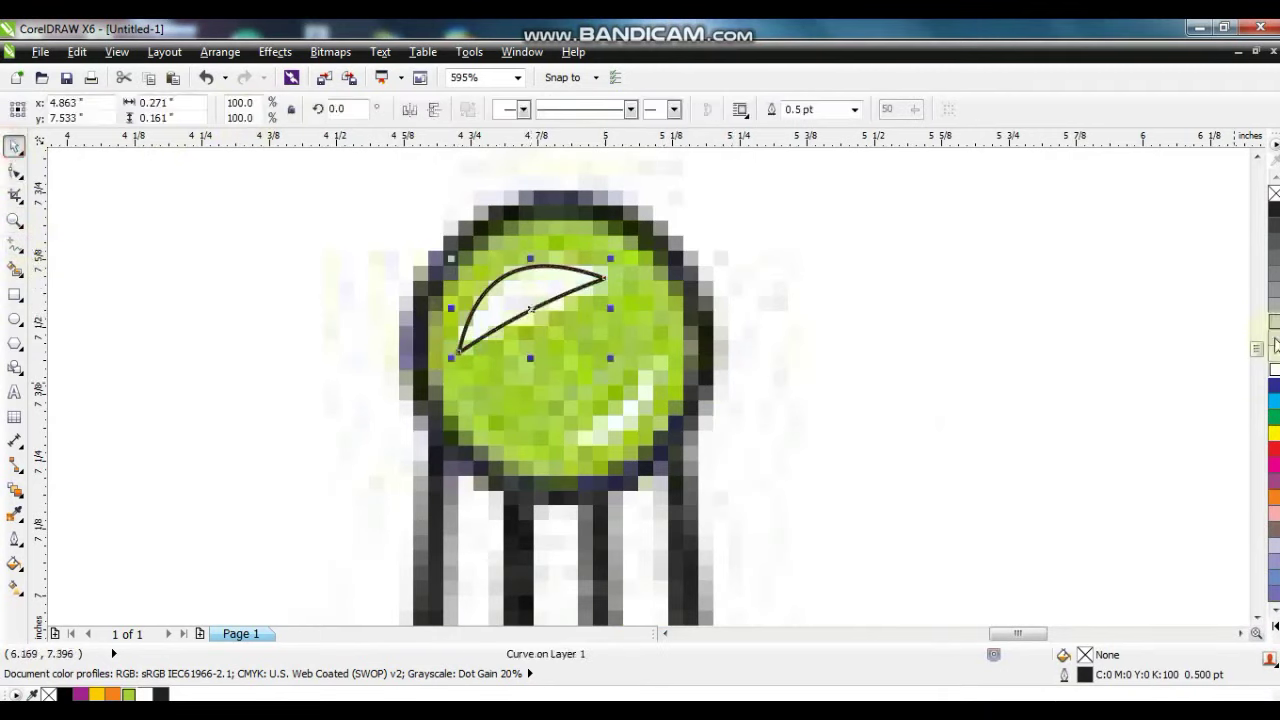
- Fill the crescent white, mirror a copy of it in both directions, and shrink it over the ball's lower-right highlight
{"action": "left_click", "coordinate": [402, 113]}
{"action": "left_click", "coordinate": [434, 111]}
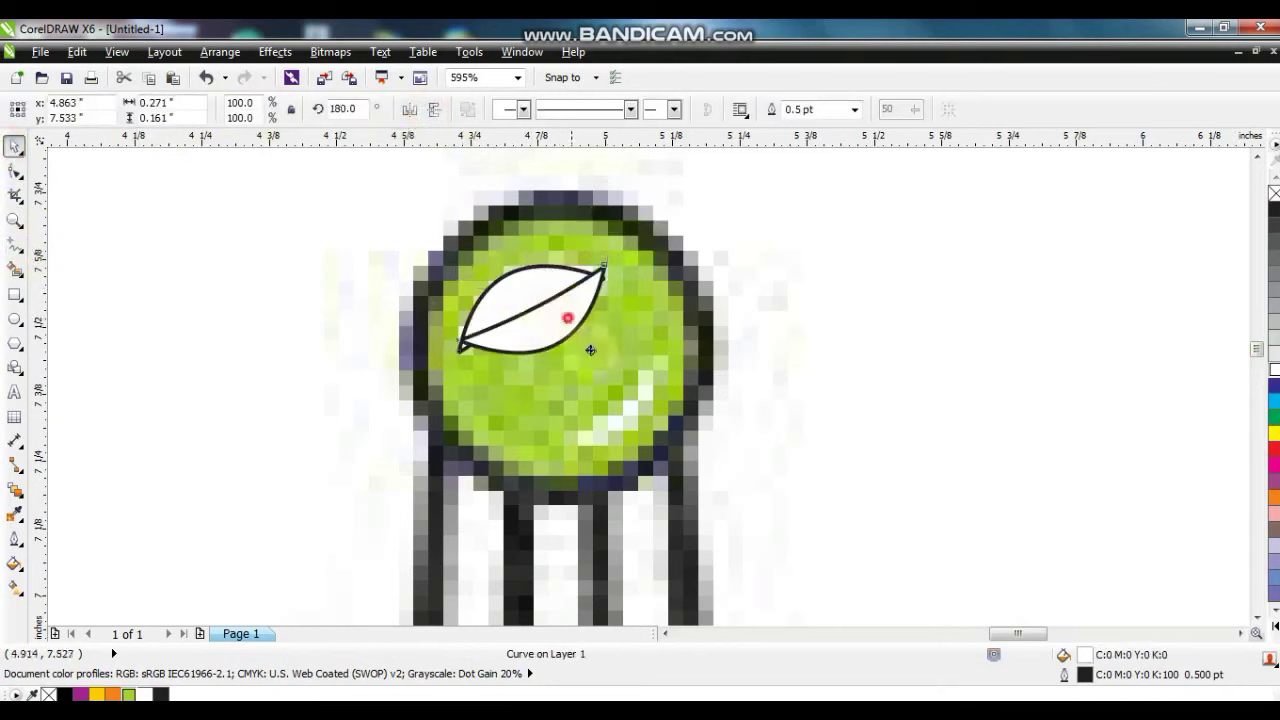
{"action": "left_click_drag", "start_coordinate": [568, 317], "coordinate": [638, 418]}
{"action": "left_click_drag", "start_coordinate": [681, 361], "coordinate": [652, 377]}
- Remove the outlines from both highlights, group them and centre them on the redrawn green ball
{"action": "left_click", "coordinate": [573, 292], "text": "shift"}
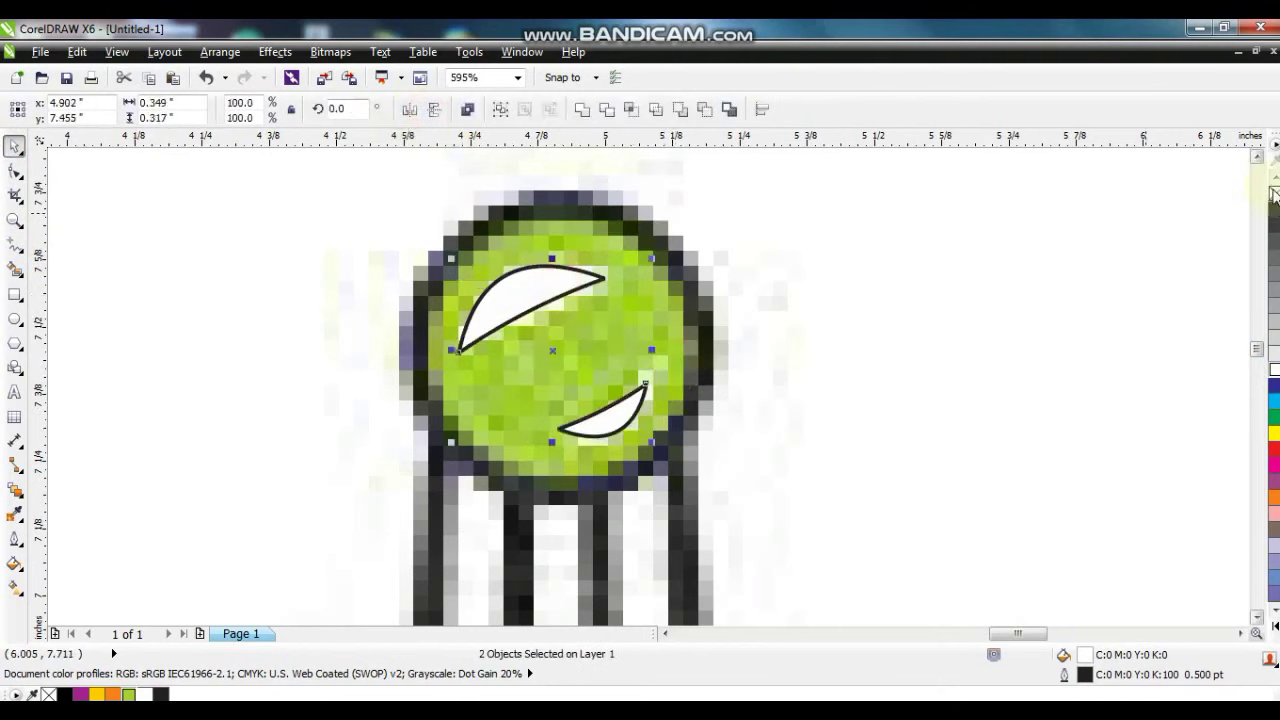
{"action": "right_click", "coordinate": [1274, 194]}
{"action": "scroll", "coordinate": [970, 310], "scroll_direction": "down", "scroll_amount": 2}
{"action": "key", "text": "ctrl+g"}
{"action": "left_click", "coordinate": [708, 317], "text": "shift"}
{"action": "key", "text": "c"}
{"action": "key", "text": "e"}
{"action": "scroll", "coordinate": [772, 435], "scroll_direction": "down", "scroll_amount": 3}
{"action": "left_click", "coordinate": [691, 354]}
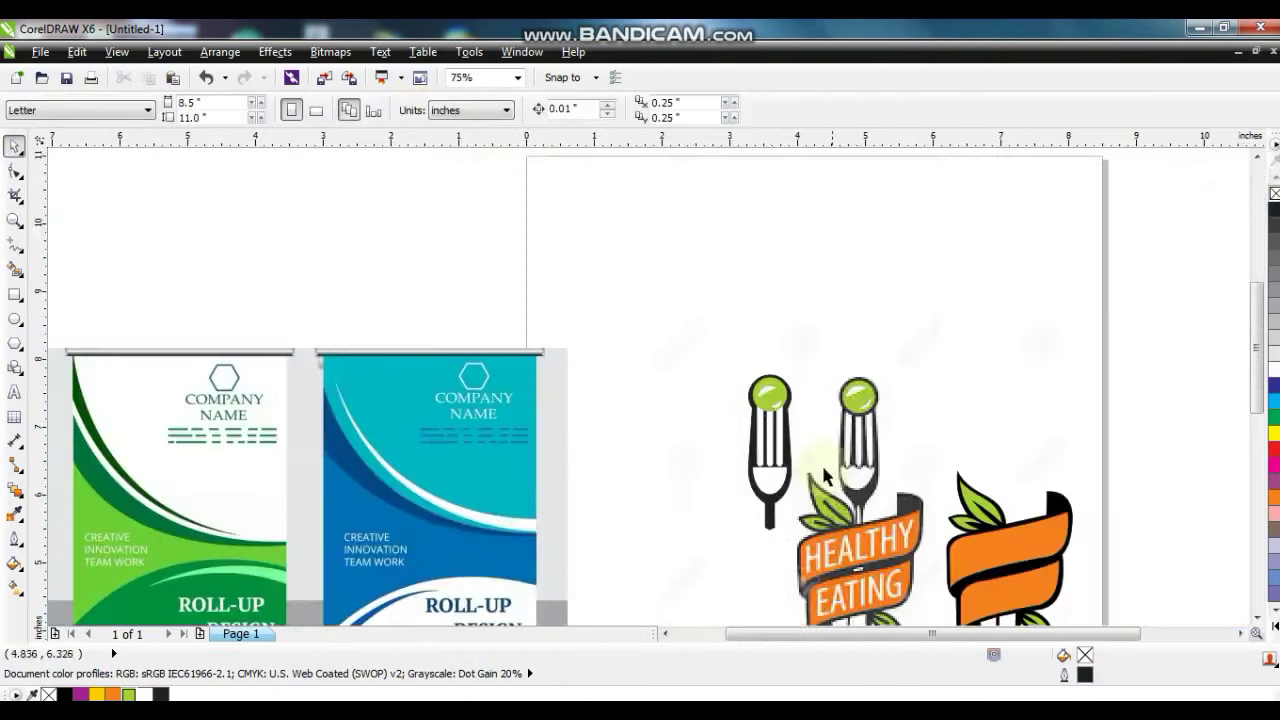
- Group the fork, ball and highlights, and centre the group horizontally on the redrawn orange banner
{"action": "left_click_drag", "start_coordinate": [566, 265], "coordinate": [806, 552]}
{"action": "key", "text": "ctrl+g"}
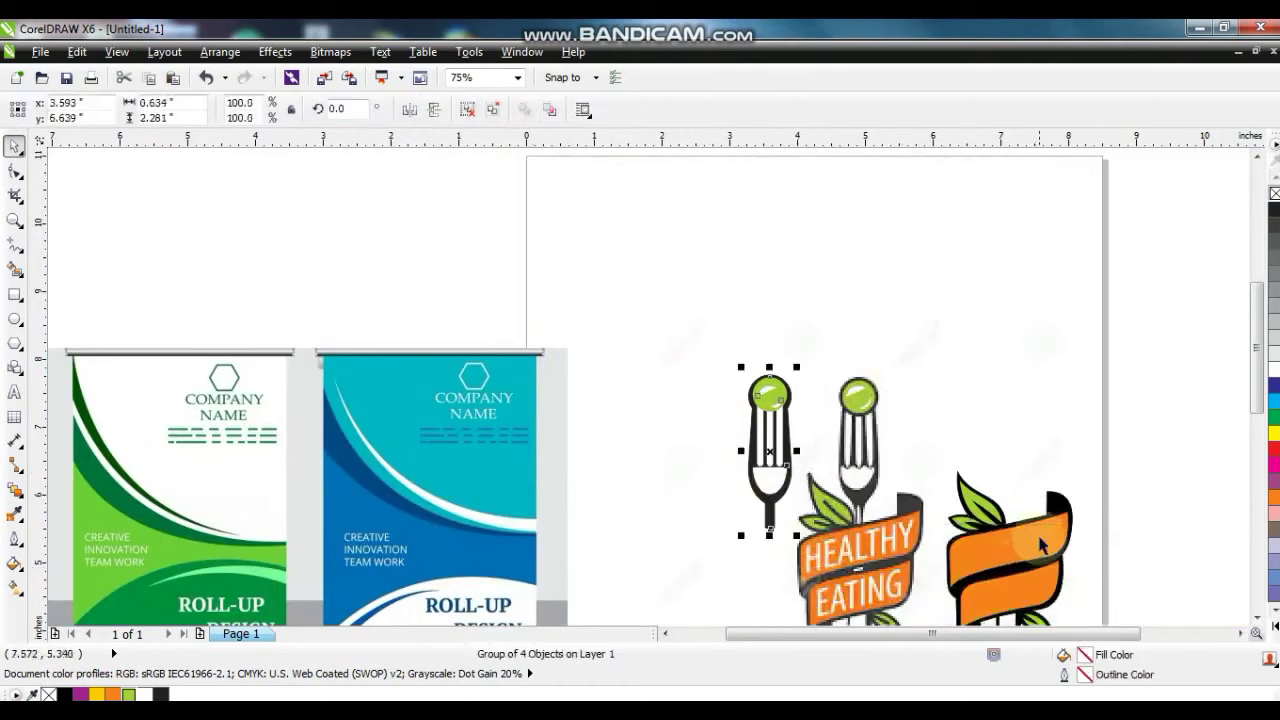
{"action": "left_click", "coordinate": [1036, 540], "text": "shift"}
{"action": "key", "text": "c"}
{"action": "key", "text": "shift+F2"}
{"action": "key", "text": "Escape"}
- Try sending the fork group behind all other objects, and undo the reordering
{"action": "left_click", "coordinate": [644, 420]}
{"action": "key", "text": "shift+Page_Down"}
{"action": "key", "text": "ctrl+z"}
- Ungroup the fork artwork, fill the fork body with black C100 M100 Y100 K100 and remove its outline
{"action": "left_click", "coordinate": [465, 110]}
{"action": "left_click", "coordinate": [646, 418]}
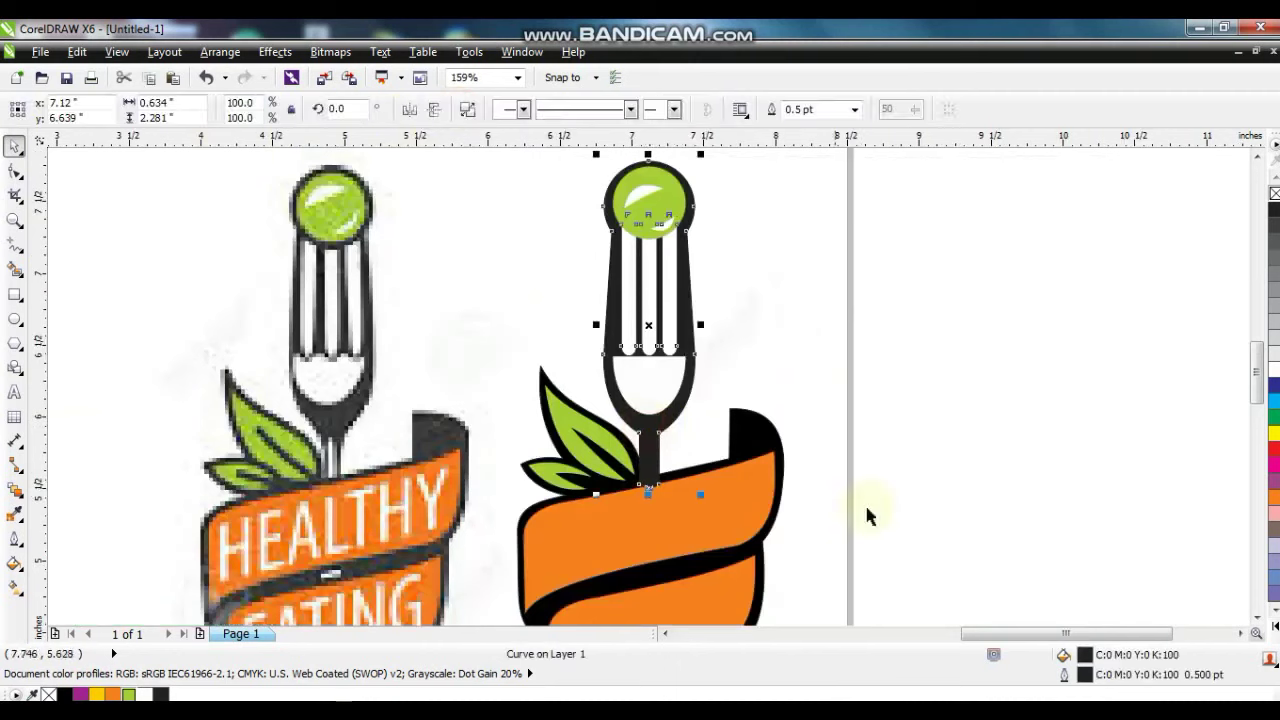
{"action": "left_click", "coordinate": [1273, 628]}
{"action": "left_click", "coordinate": [1270, 240]}
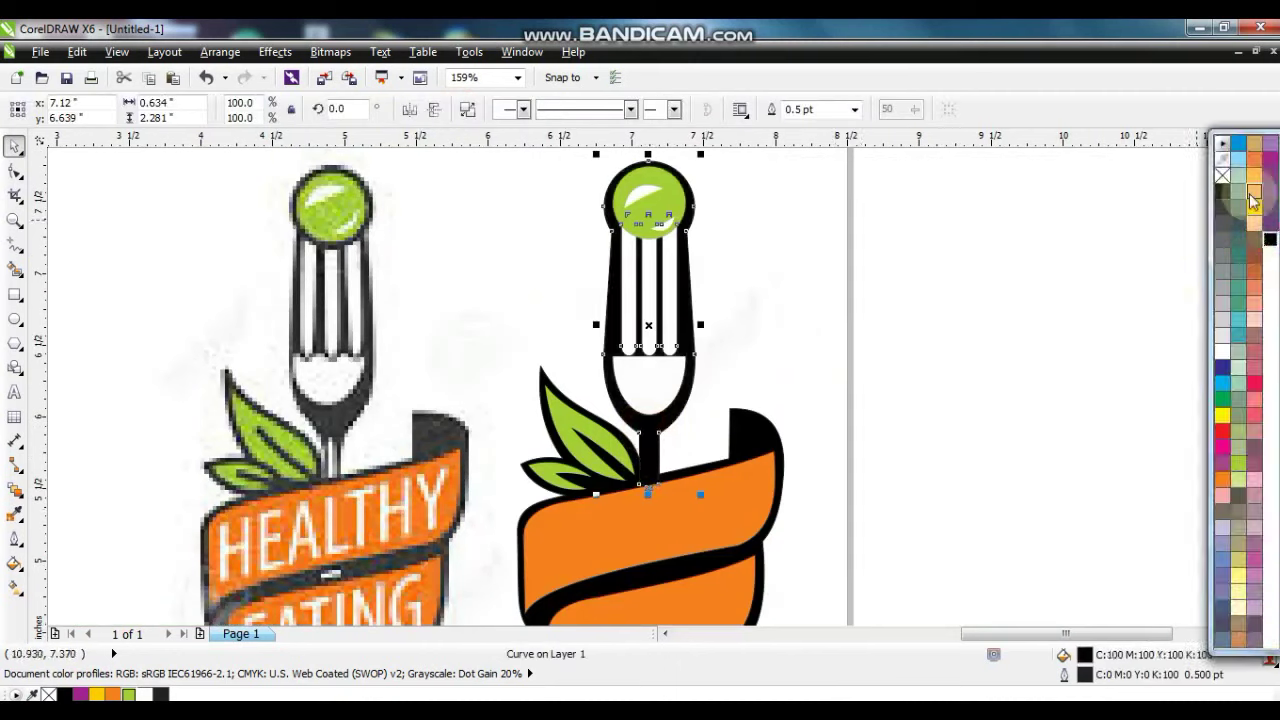
{"action": "right_click", "coordinate": [1224, 176]}
{"action": "left_click", "coordinate": [963, 357]}
- Select the complete redrawn logo, remove its outlines and group all its parts
{"action": "scroll", "coordinate": [900, 373], "scroll_direction": "down", "scroll_amount": 2}
{"action": "left_click_drag", "start_coordinate": [978, 228], "coordinate": [684, 590]}
{"action": "right_click", "coordinate": [1275, 196]}
{"action": "key", "text": "ctrl+g"}
{"action": "key", "text": "F4"}
- Delete the original Healthy Eating reference image and move the redrawn logo into its place on the page
{"action": "left_click", "coordinate": [992, 419]}
{"action": "left_click_drag", "start_coordinate": [992, 419], "coordinate": [930, 221]}
{"action": "key", "text": "Delete"}
{"action": "left_click_drag", "start_coordinate": [1138, 434], "coordinate": [928, 370]}
{"action": "left_click", "coordinate": [1088, 393]}
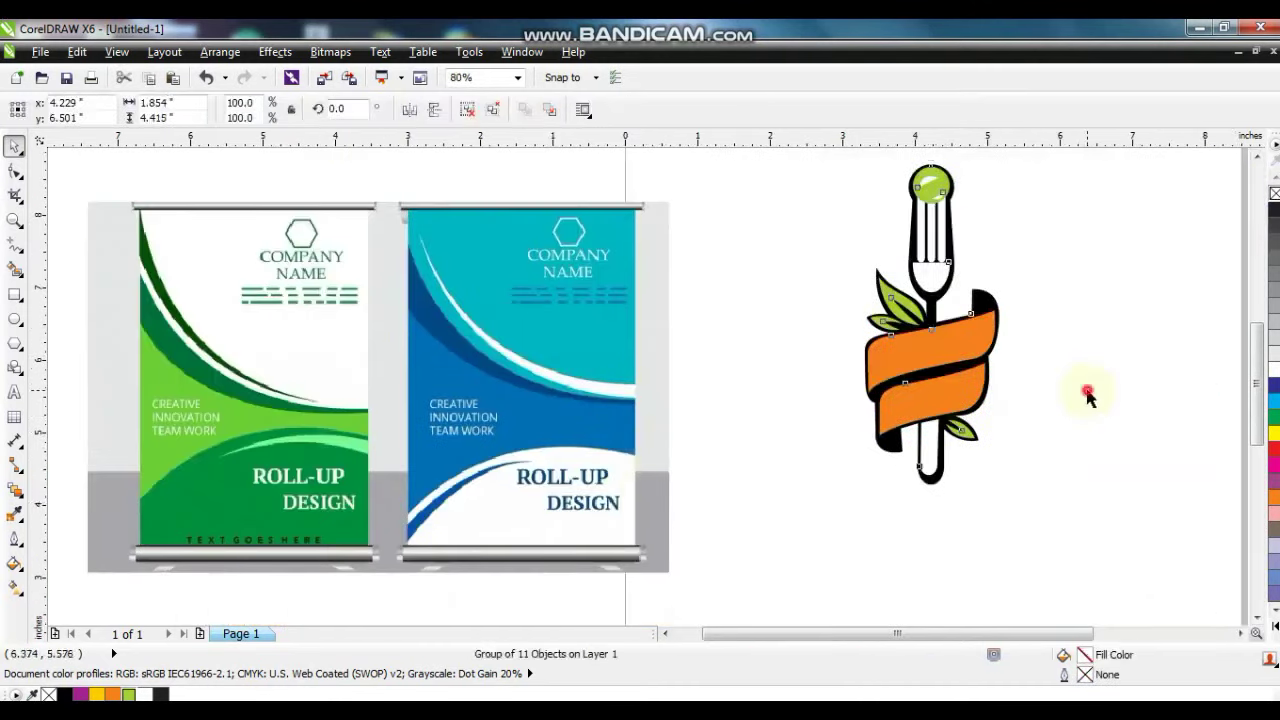
- Draw a vertical rectangle about 2.62 by 4.75 inches in the empty area beside the green roll-up banner image
{"action": "left_click", "coordinate": [281, 382]}
{"action": "key", "text": "F3"}
{"action": "key", "text": "F6"}
{"action": "left_click_drag", "start_coordinate": [107, 258], "coordinate": [203, 431]}
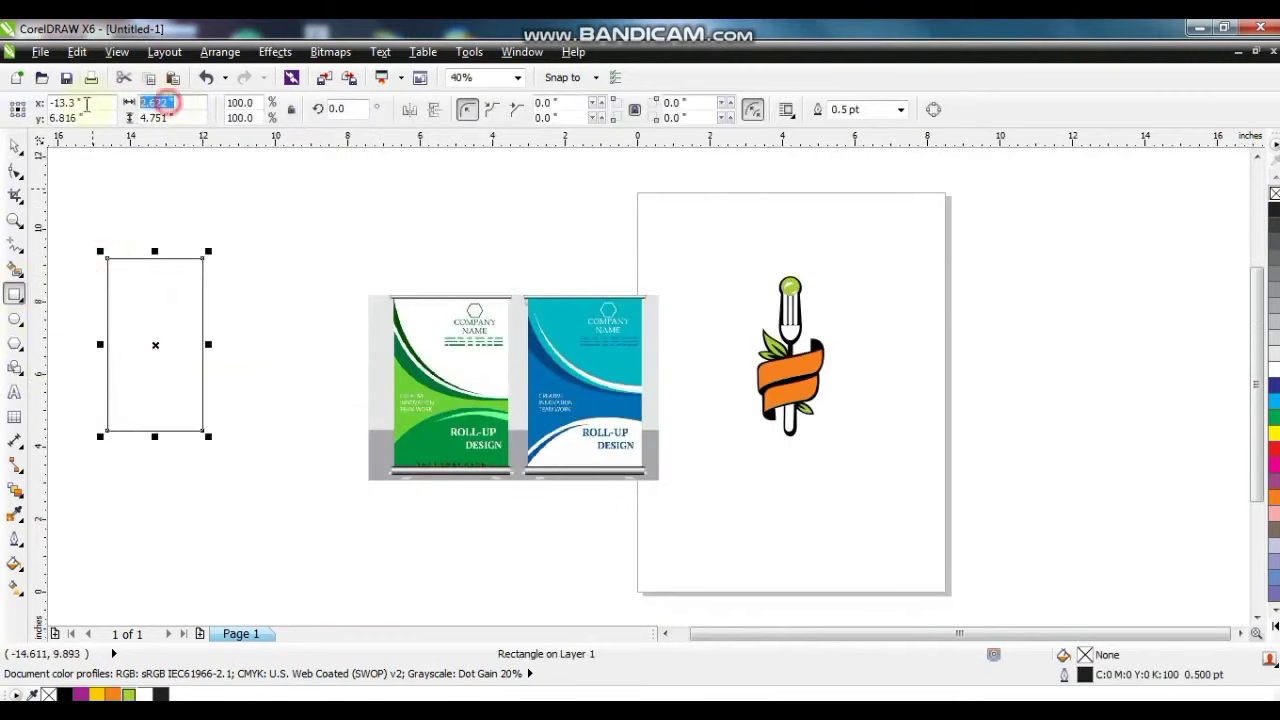